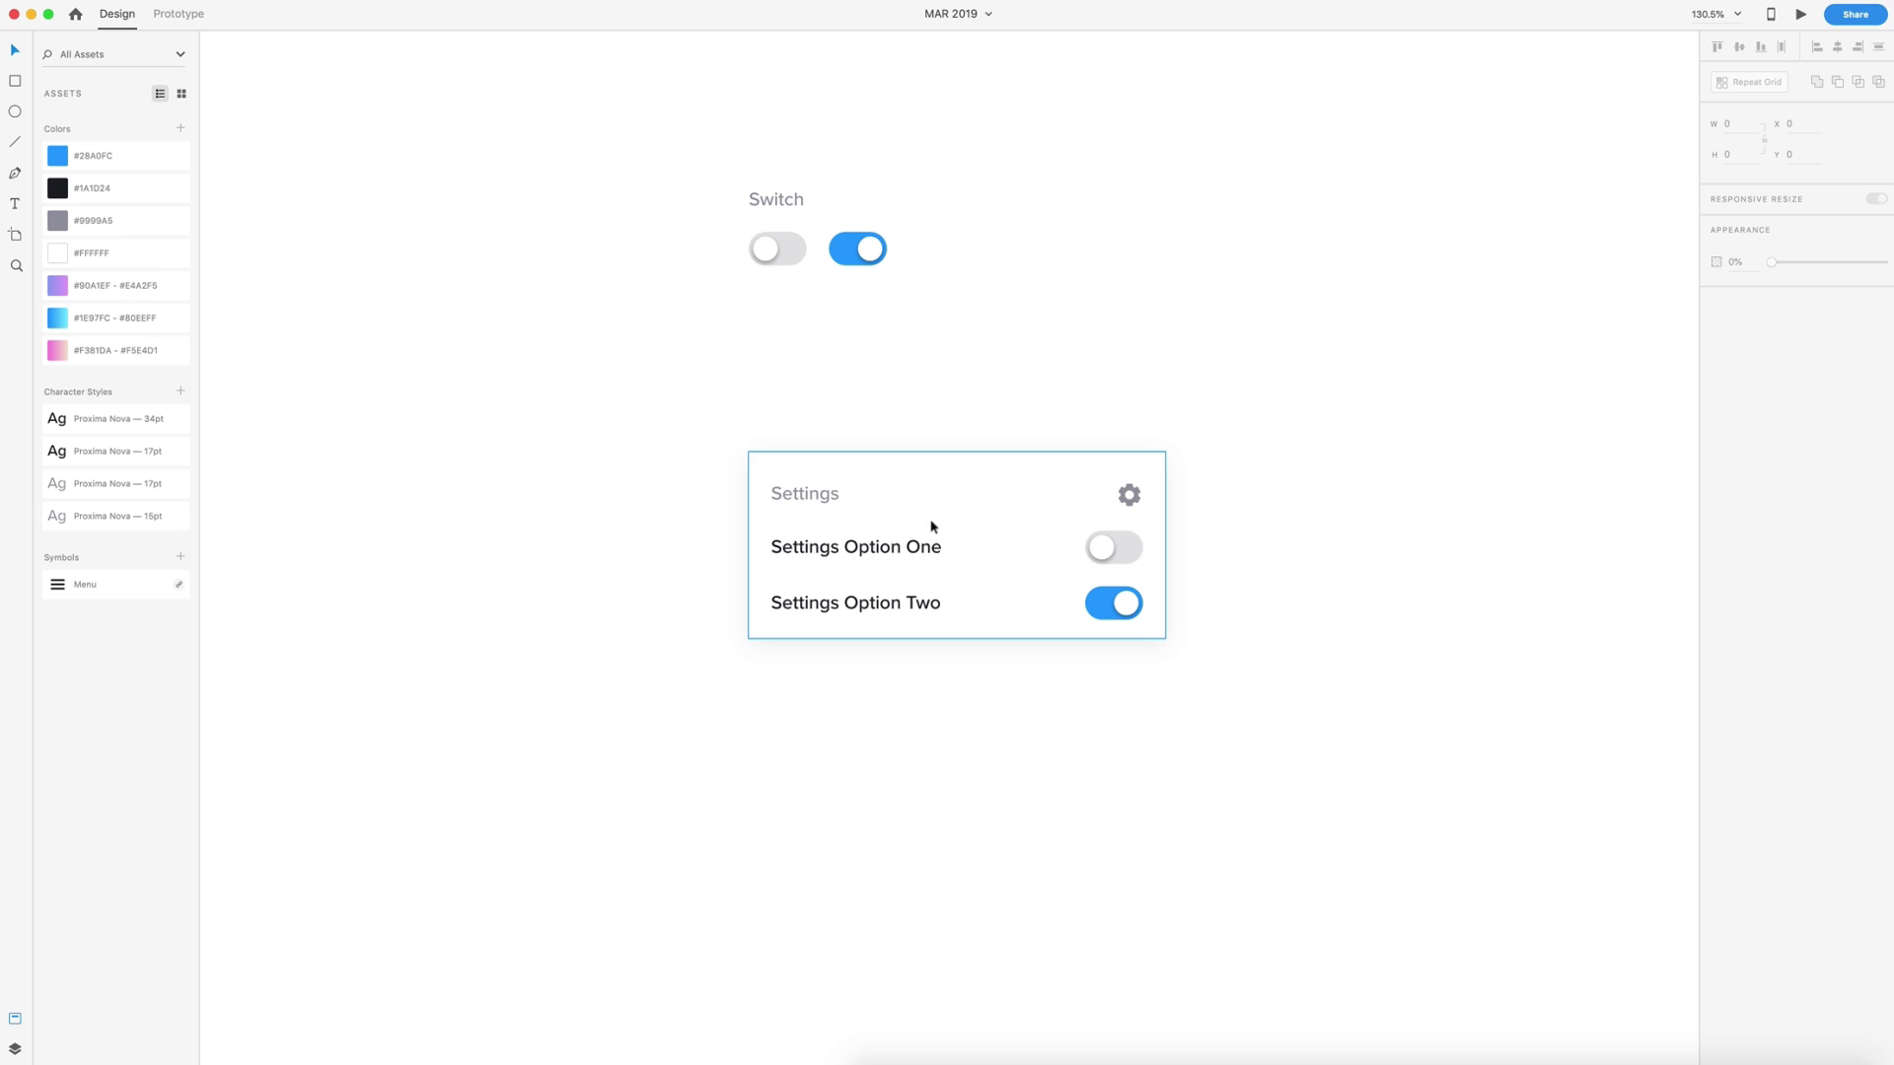
# Select and copy the Switch label with both toggles, then bring Illustrator forward
pyautogui.moveTo(998, 352); pyautogui.dragTo(737, 174)
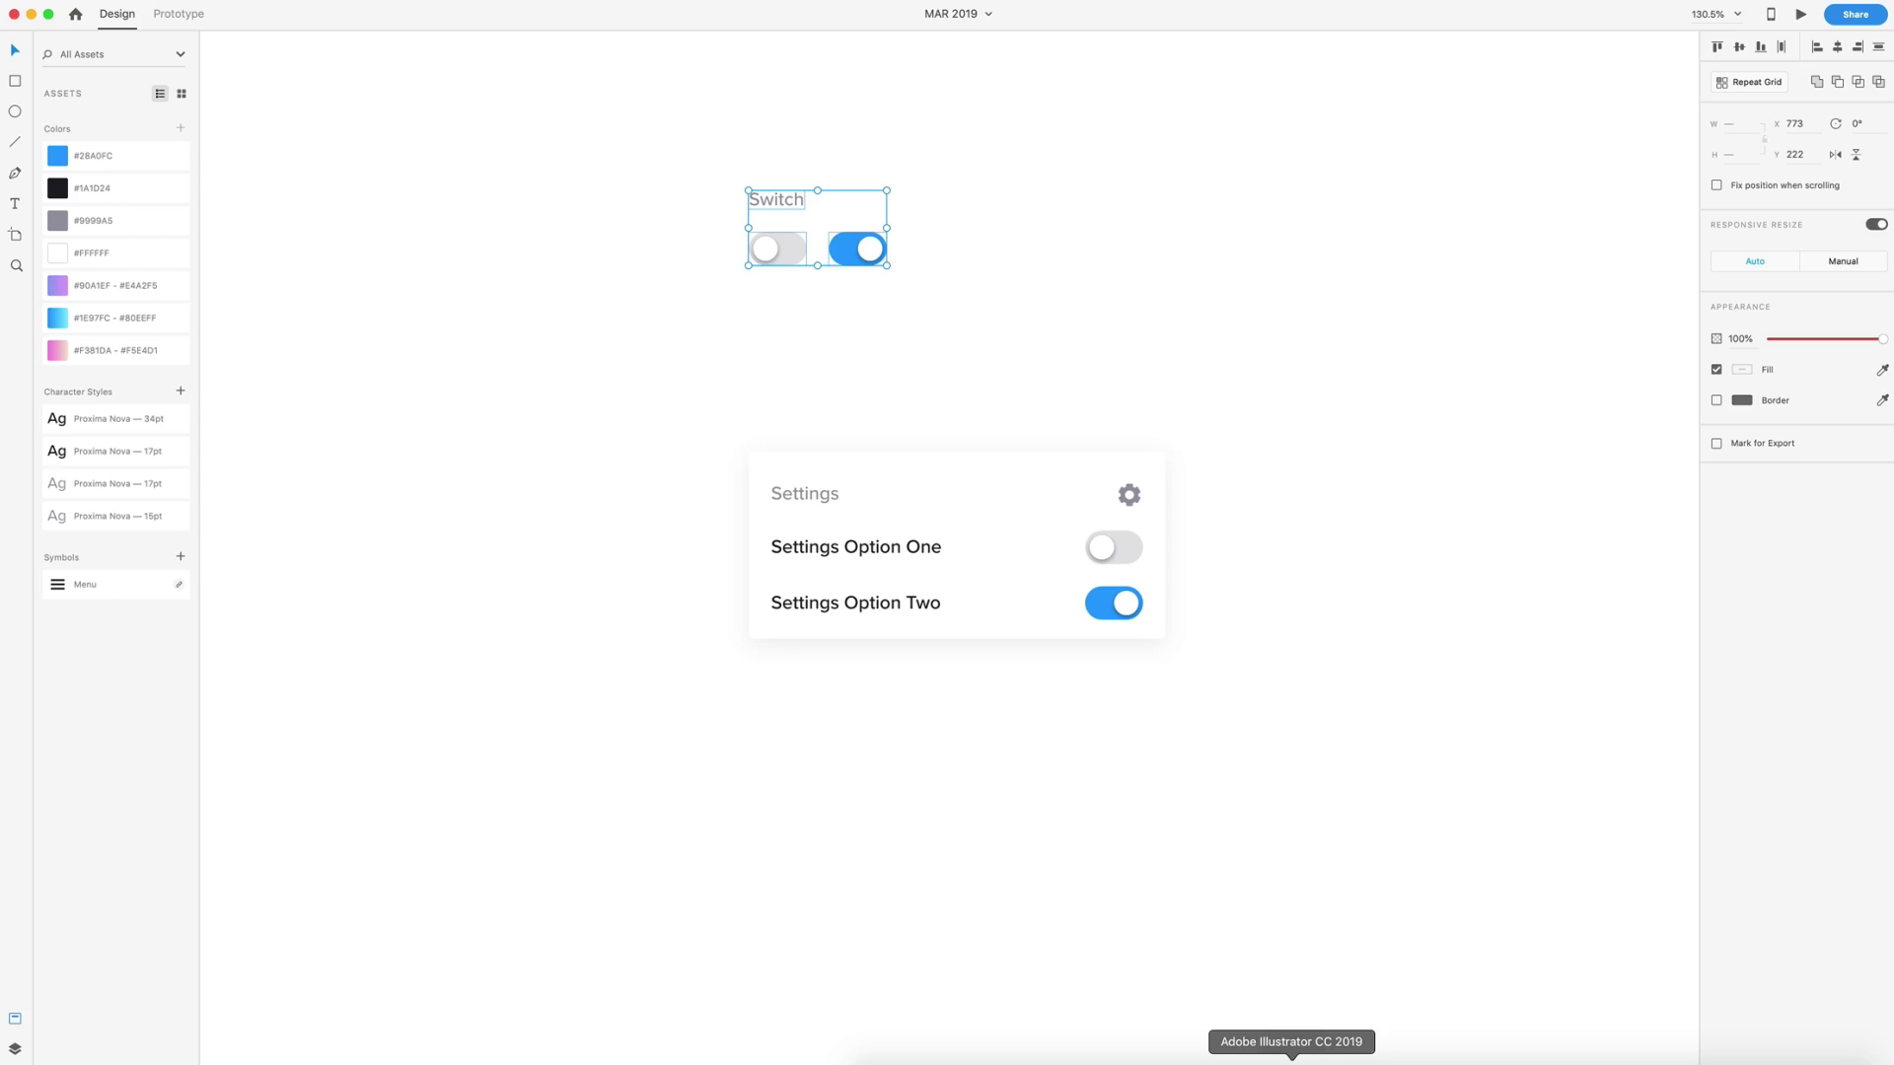
pyautogui.click(1292, 1058)
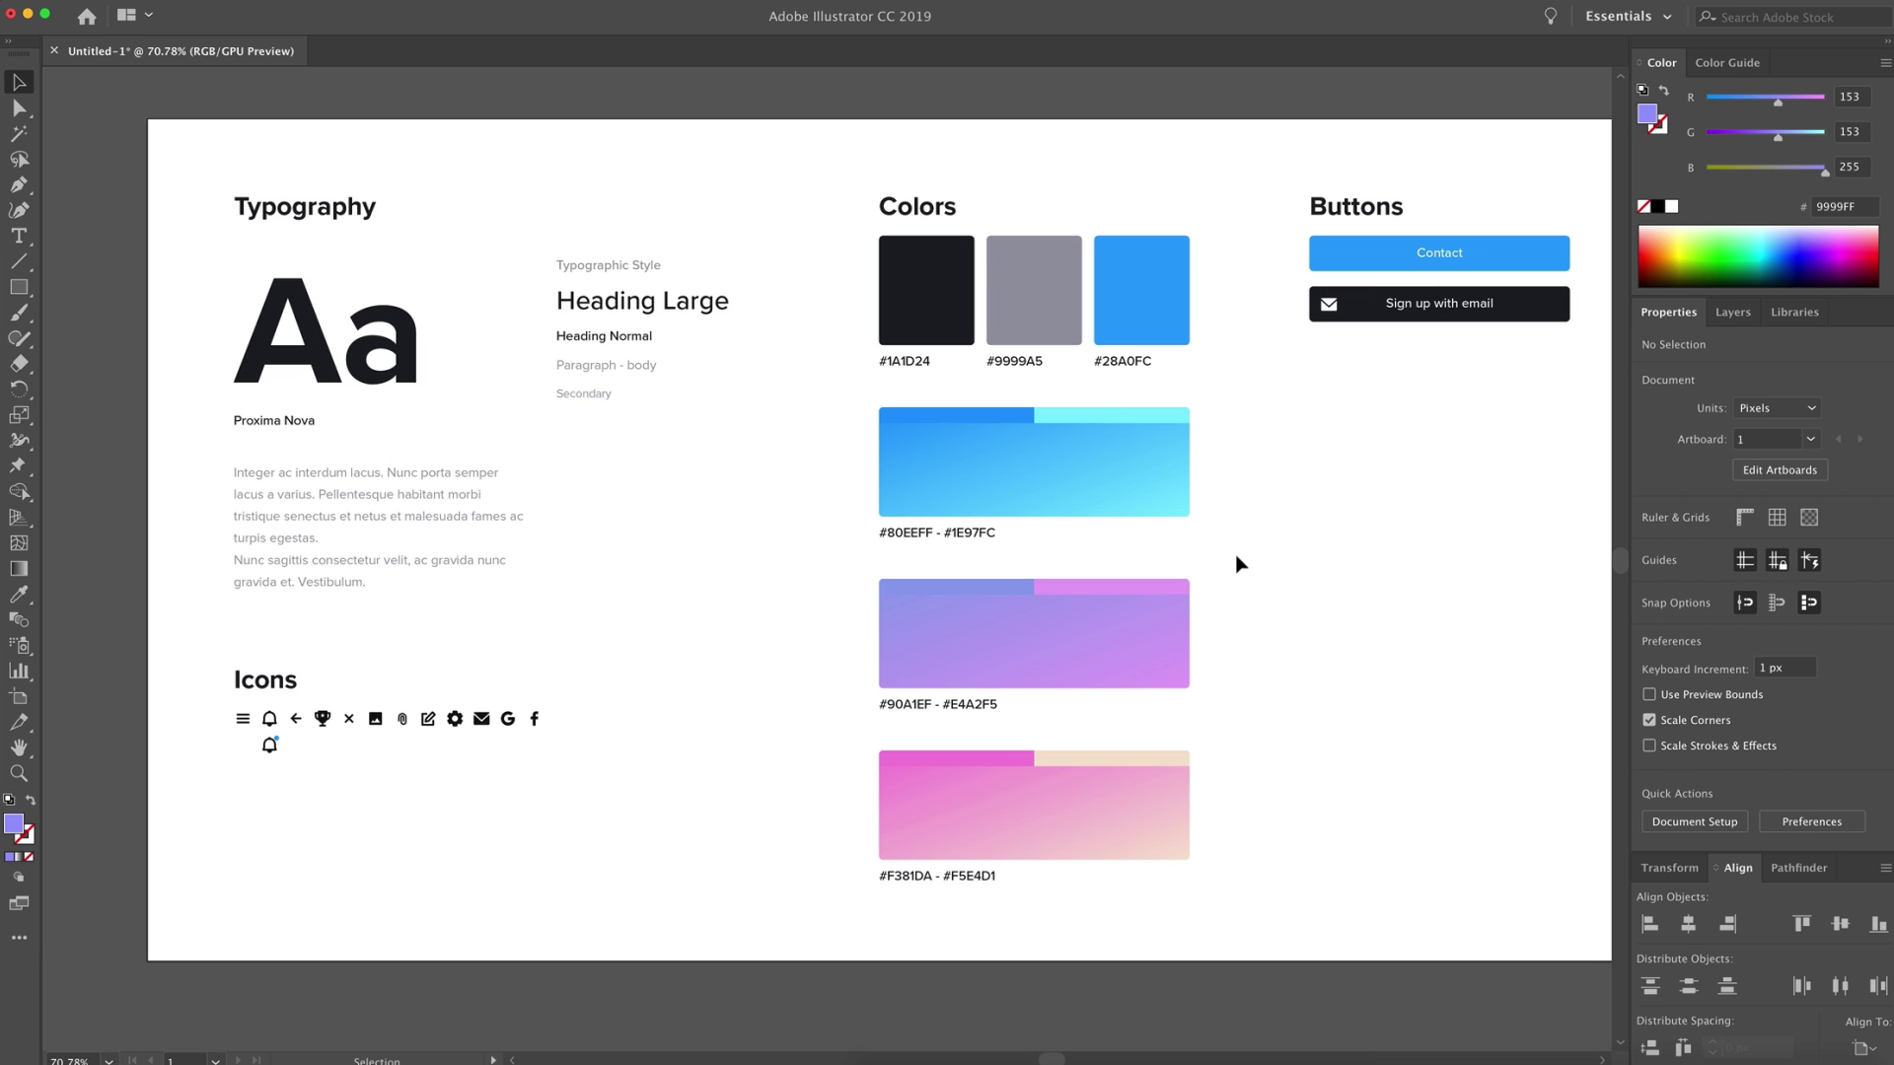
# Paste the Switch toggles and place them beside the Buttons column
pyautogui.press('super+v')
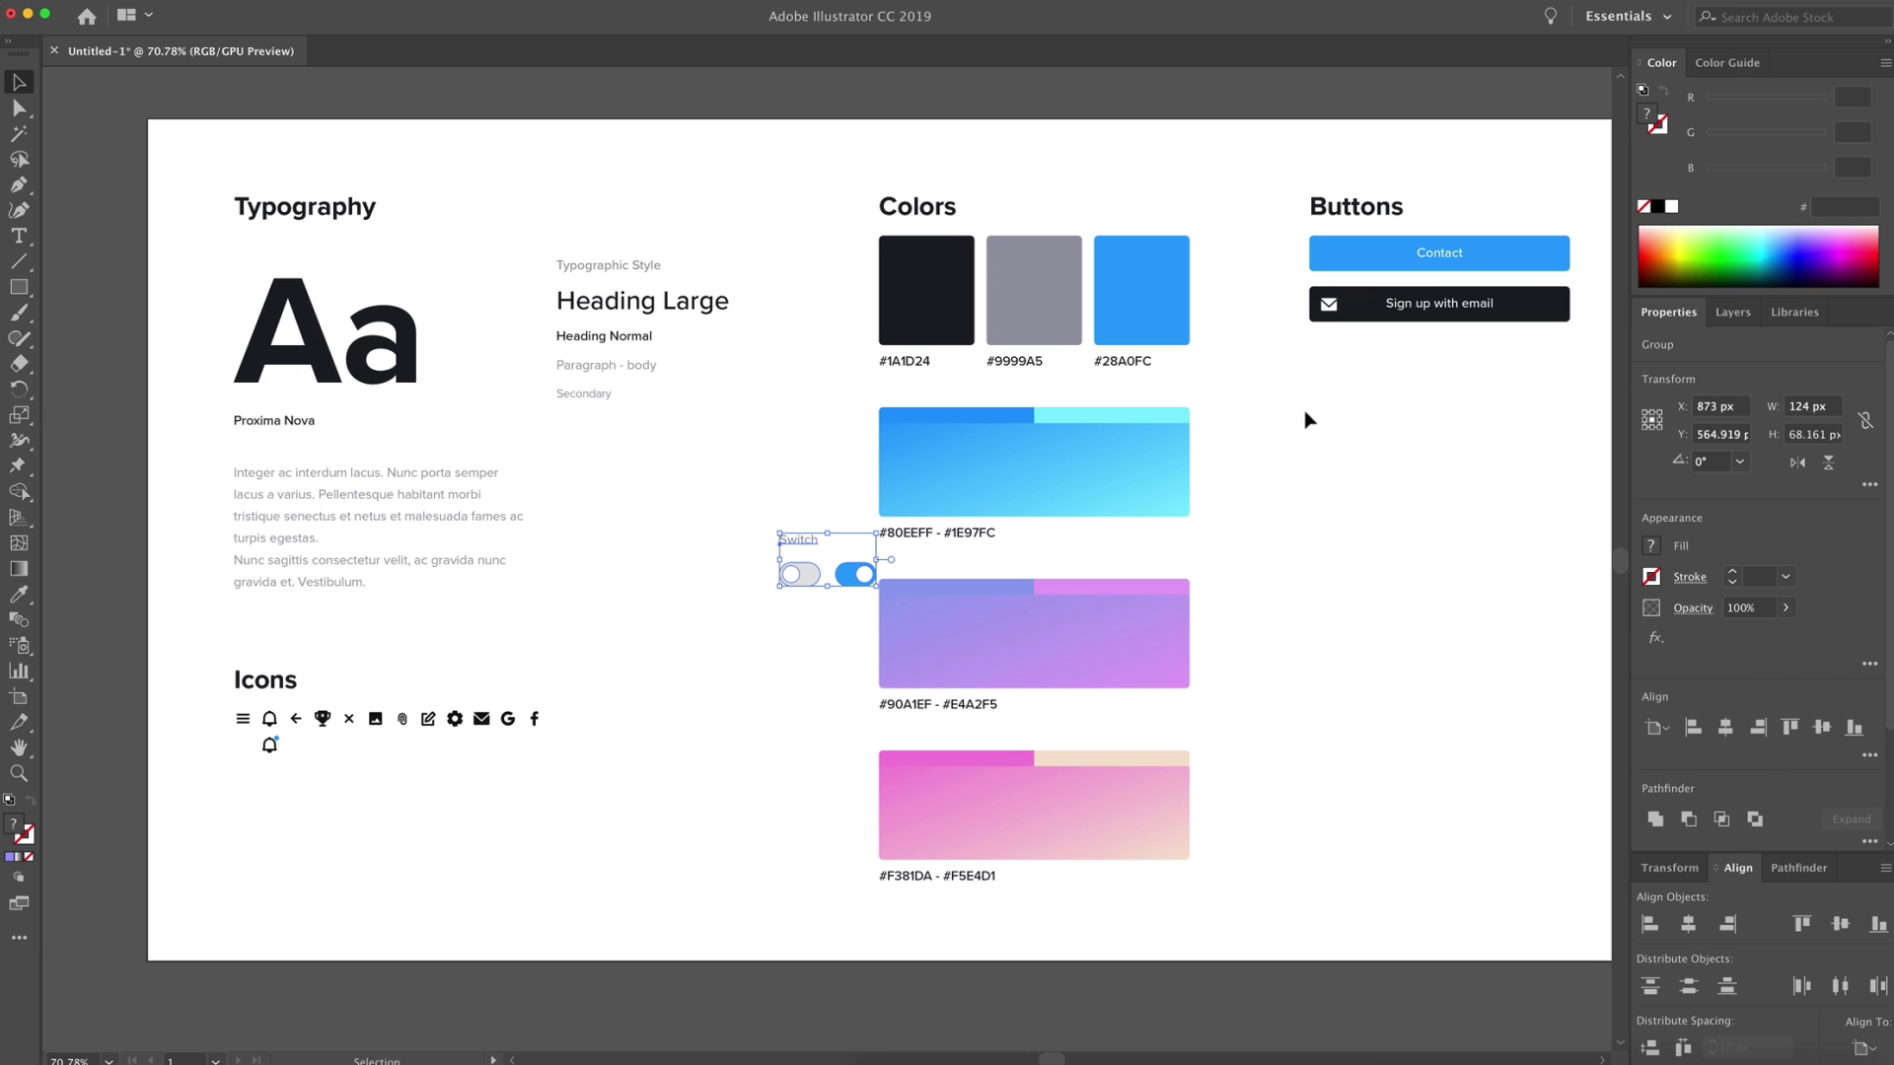
pyautogui.moveTo(854, 577); pyautogui.dragTo(1378, 412)
pyautogui.click(1461, 483)
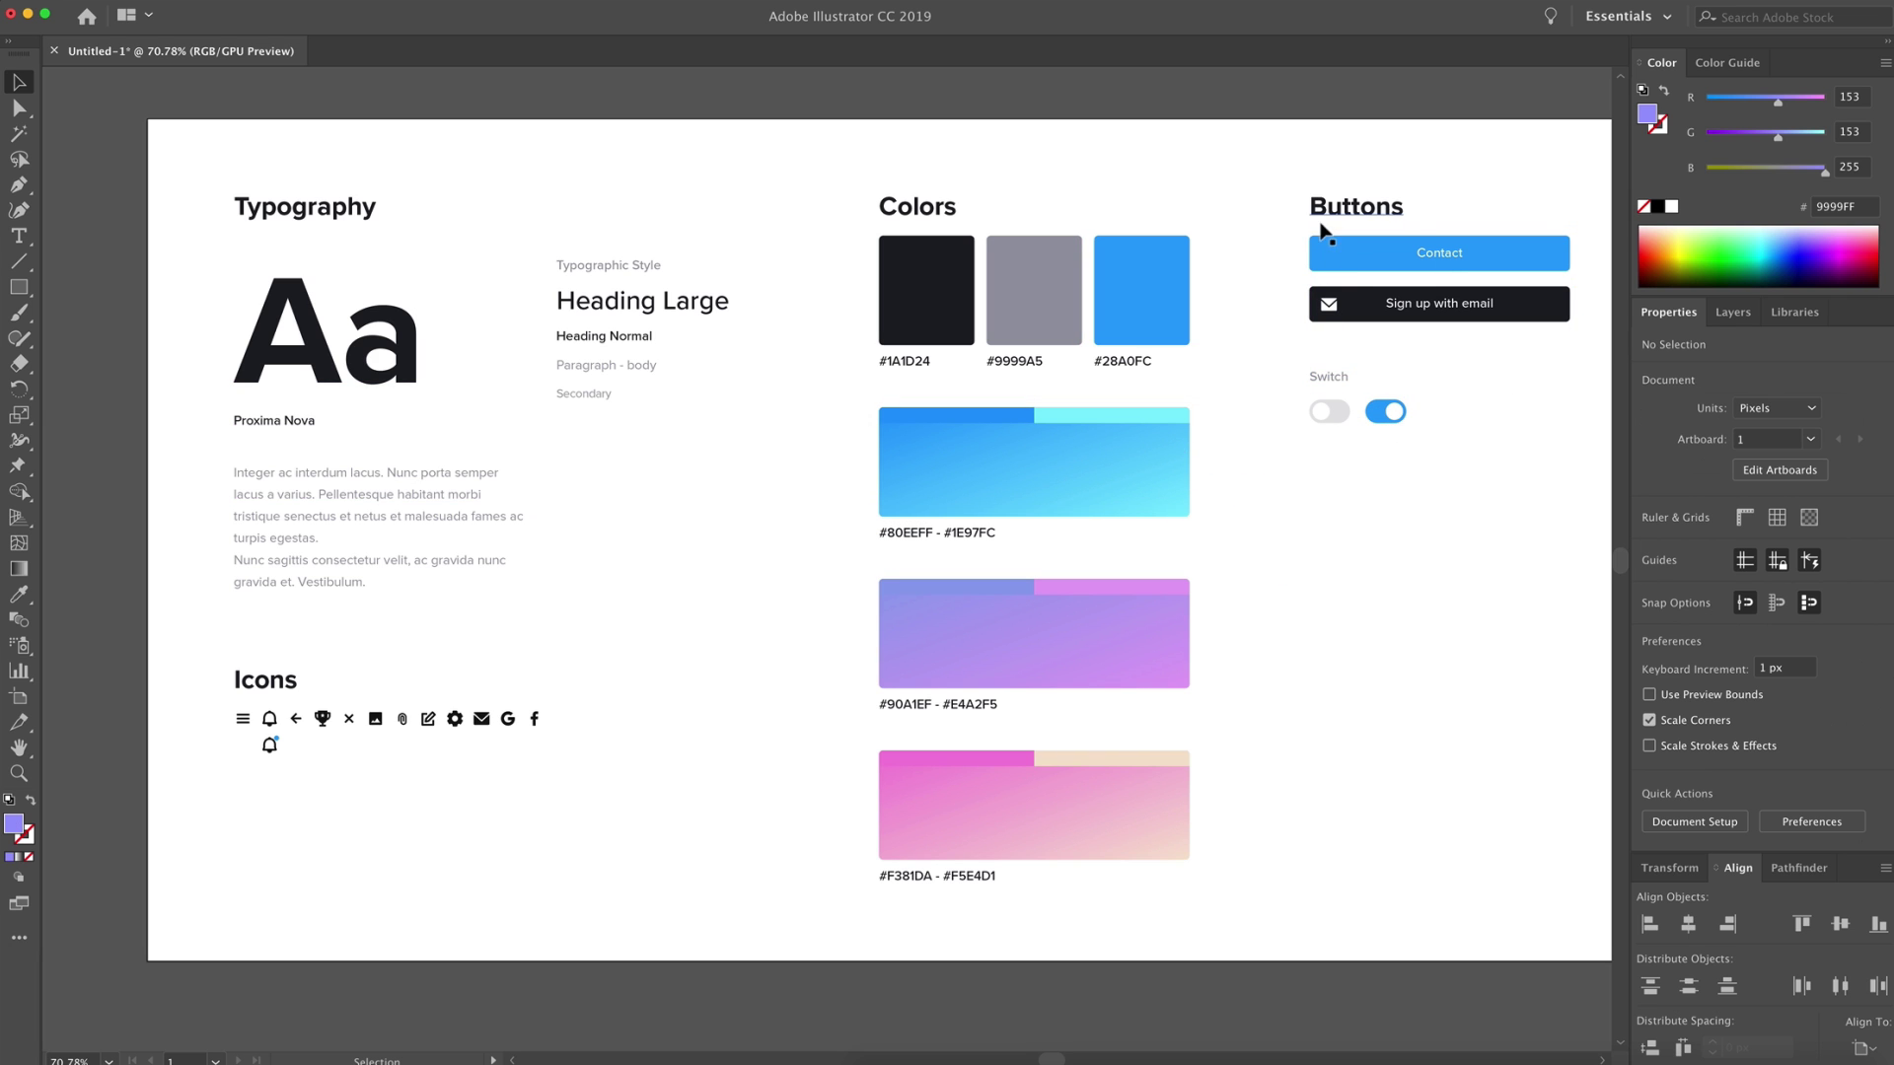
# Recolour the on-state toggle's blue pill to magenta #DD005E and reselect the switch group
pyautogui.scroll(5, 1464, 459)
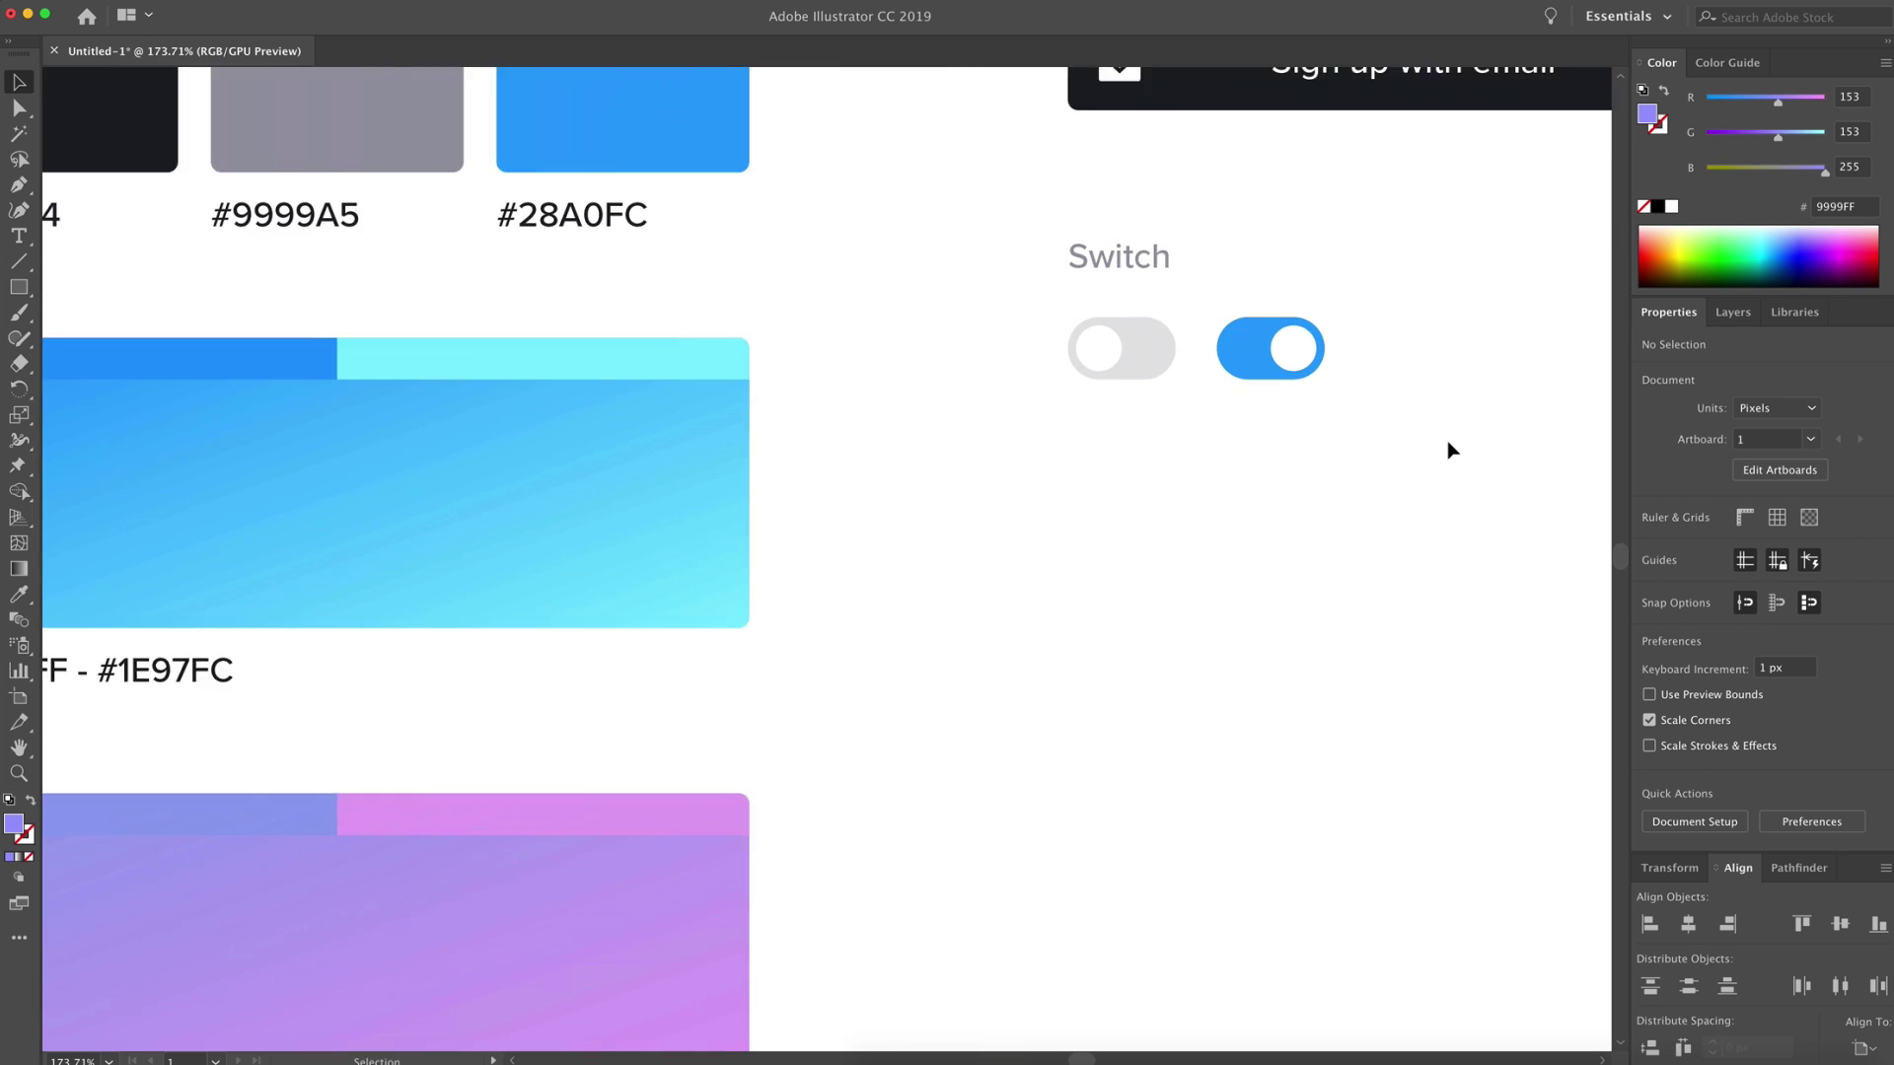
pyautogui.scroll(5, 1410, 439)
pyautogui.hscroll(2, 1411, 439)
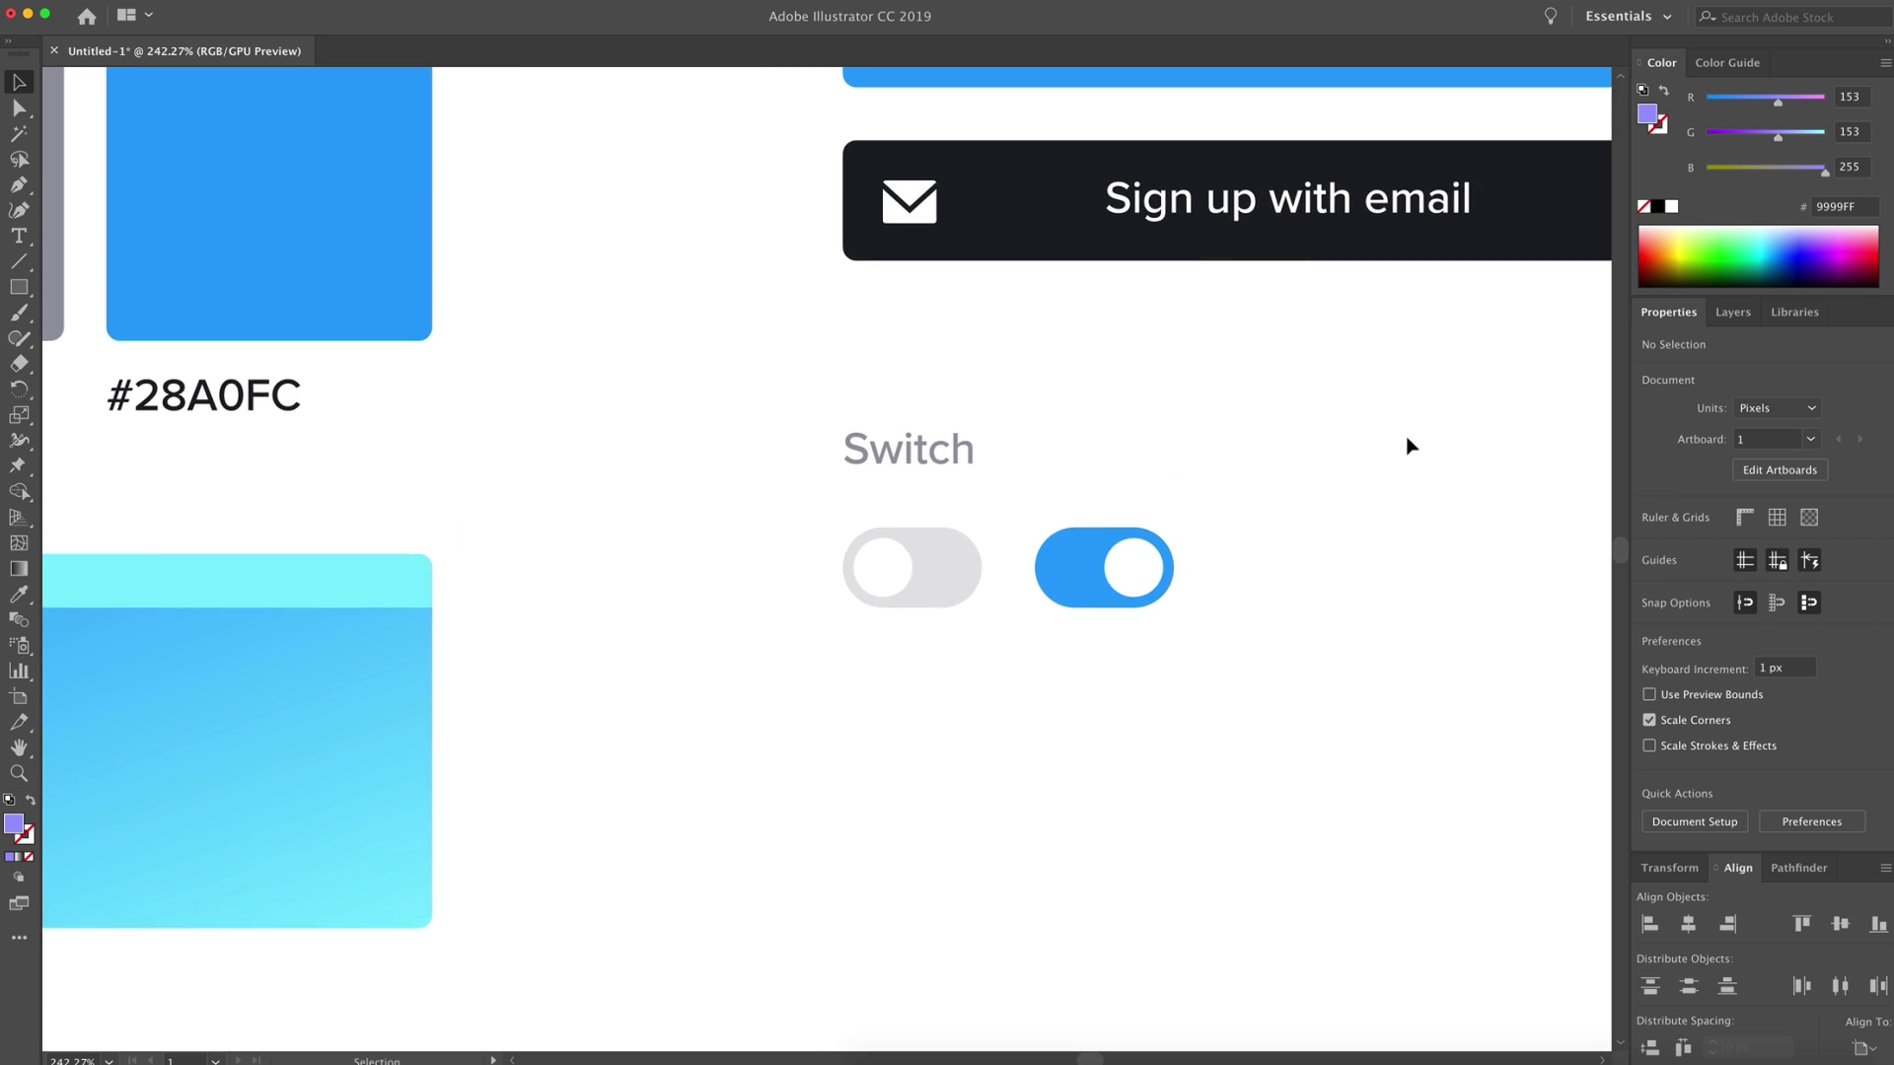
pyautogui.doubleClick(1051, 570)
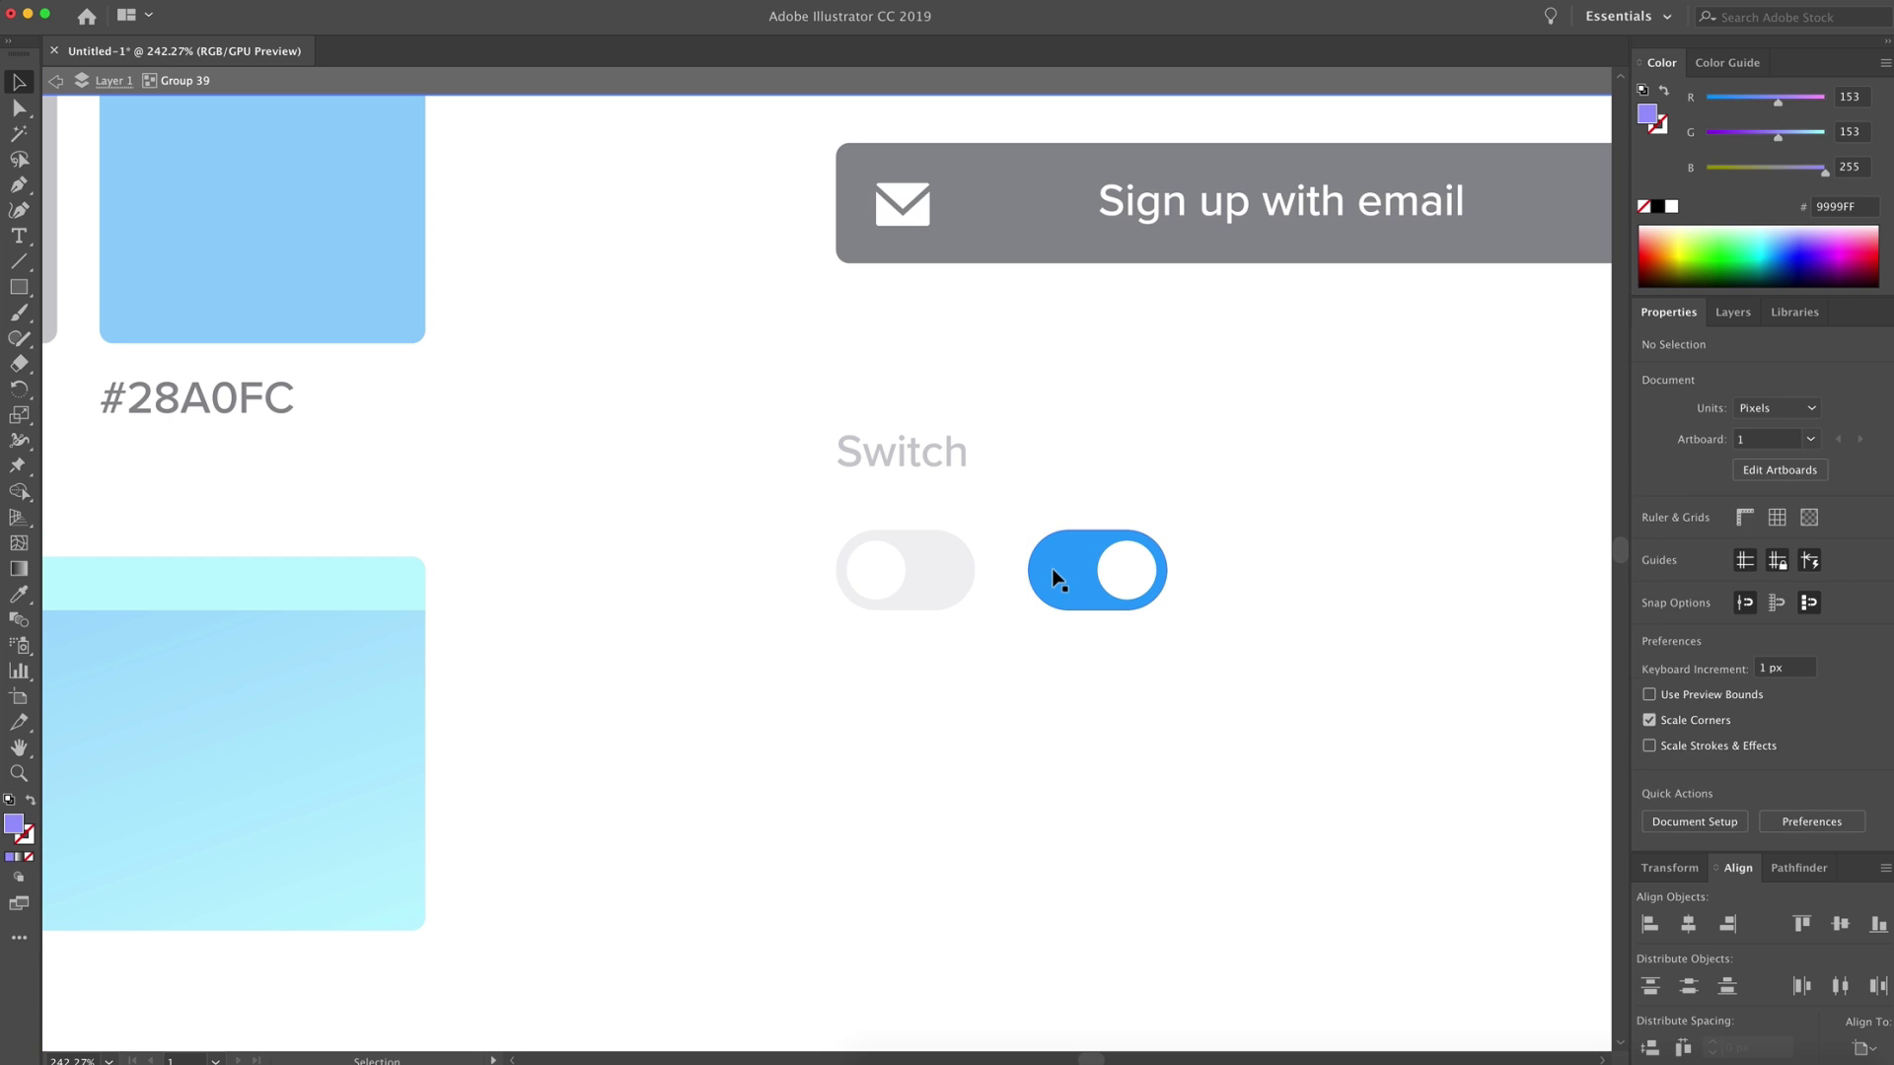
pyautogui.doubleClick(1056, 566)
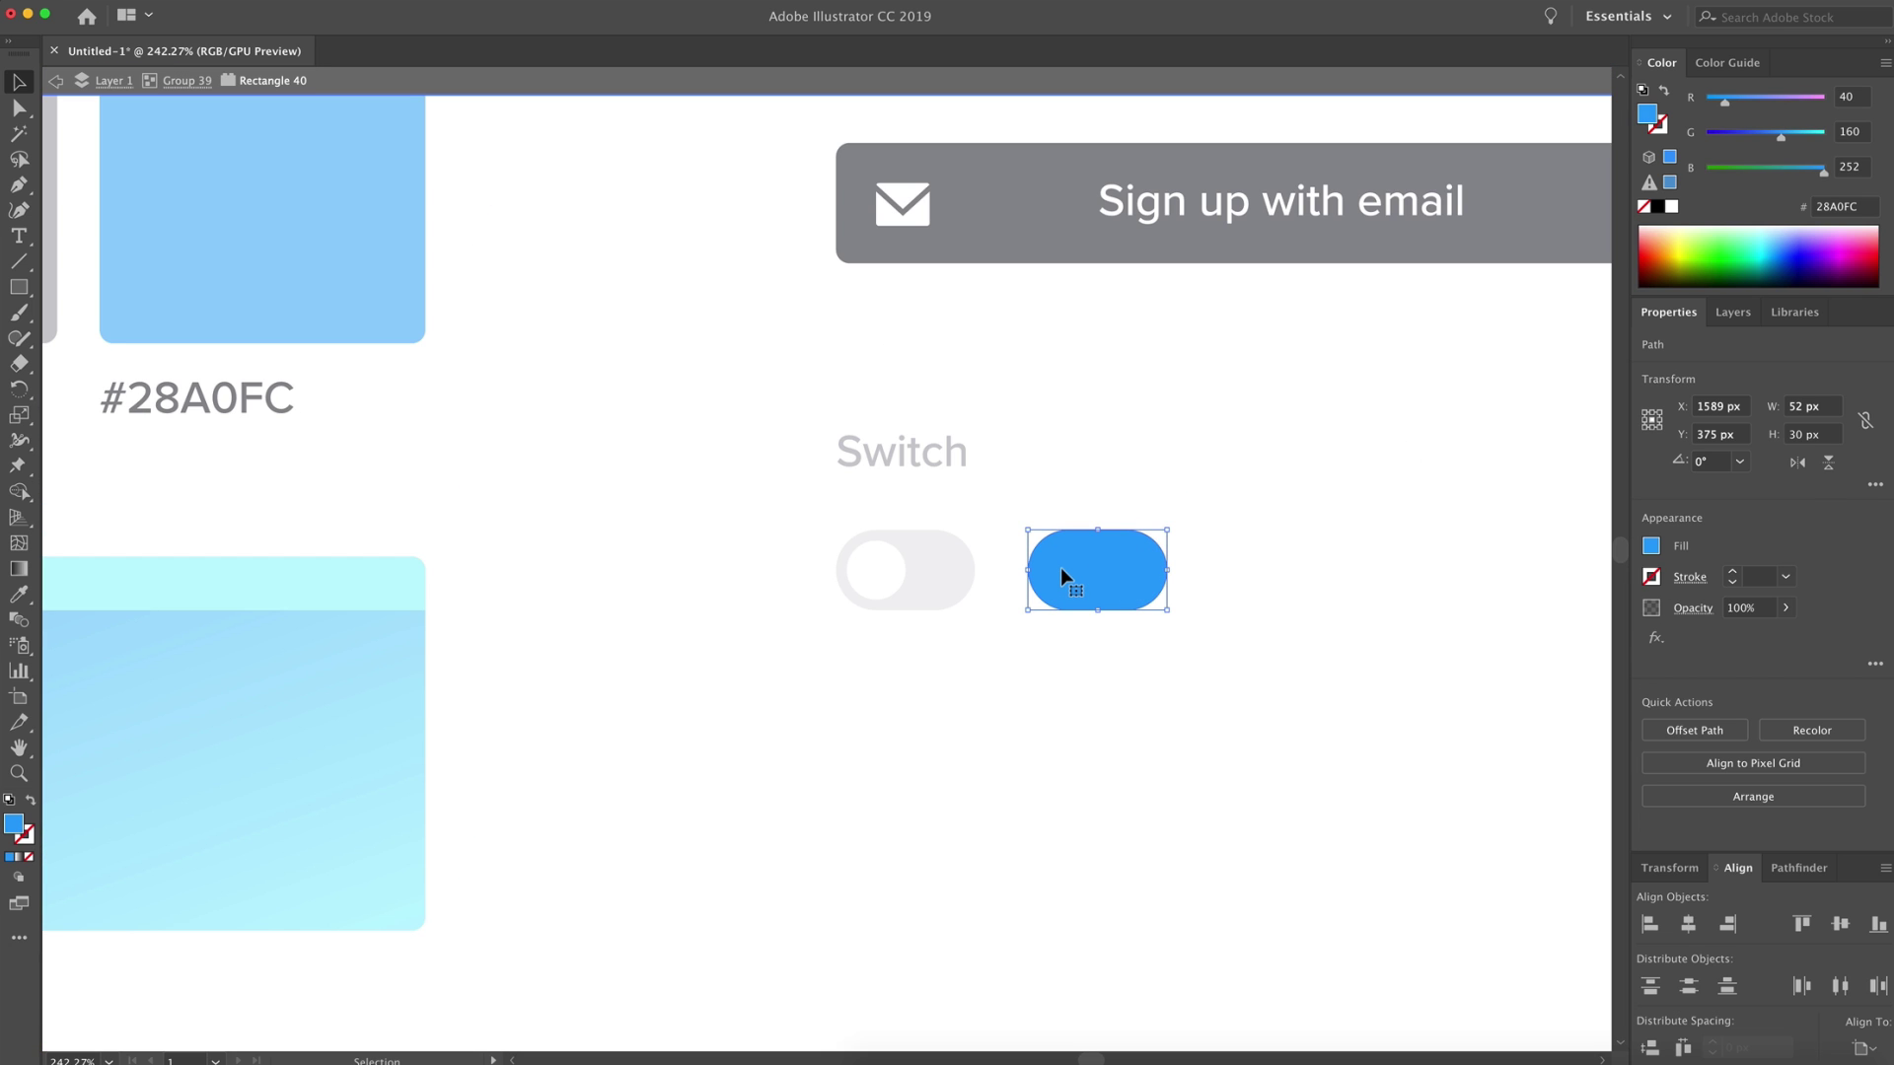
pyautogui.moveTo(1836, 263); pyautogui.dragTo(1865, 255)
pyautogui.doubleClick(1332, 511)
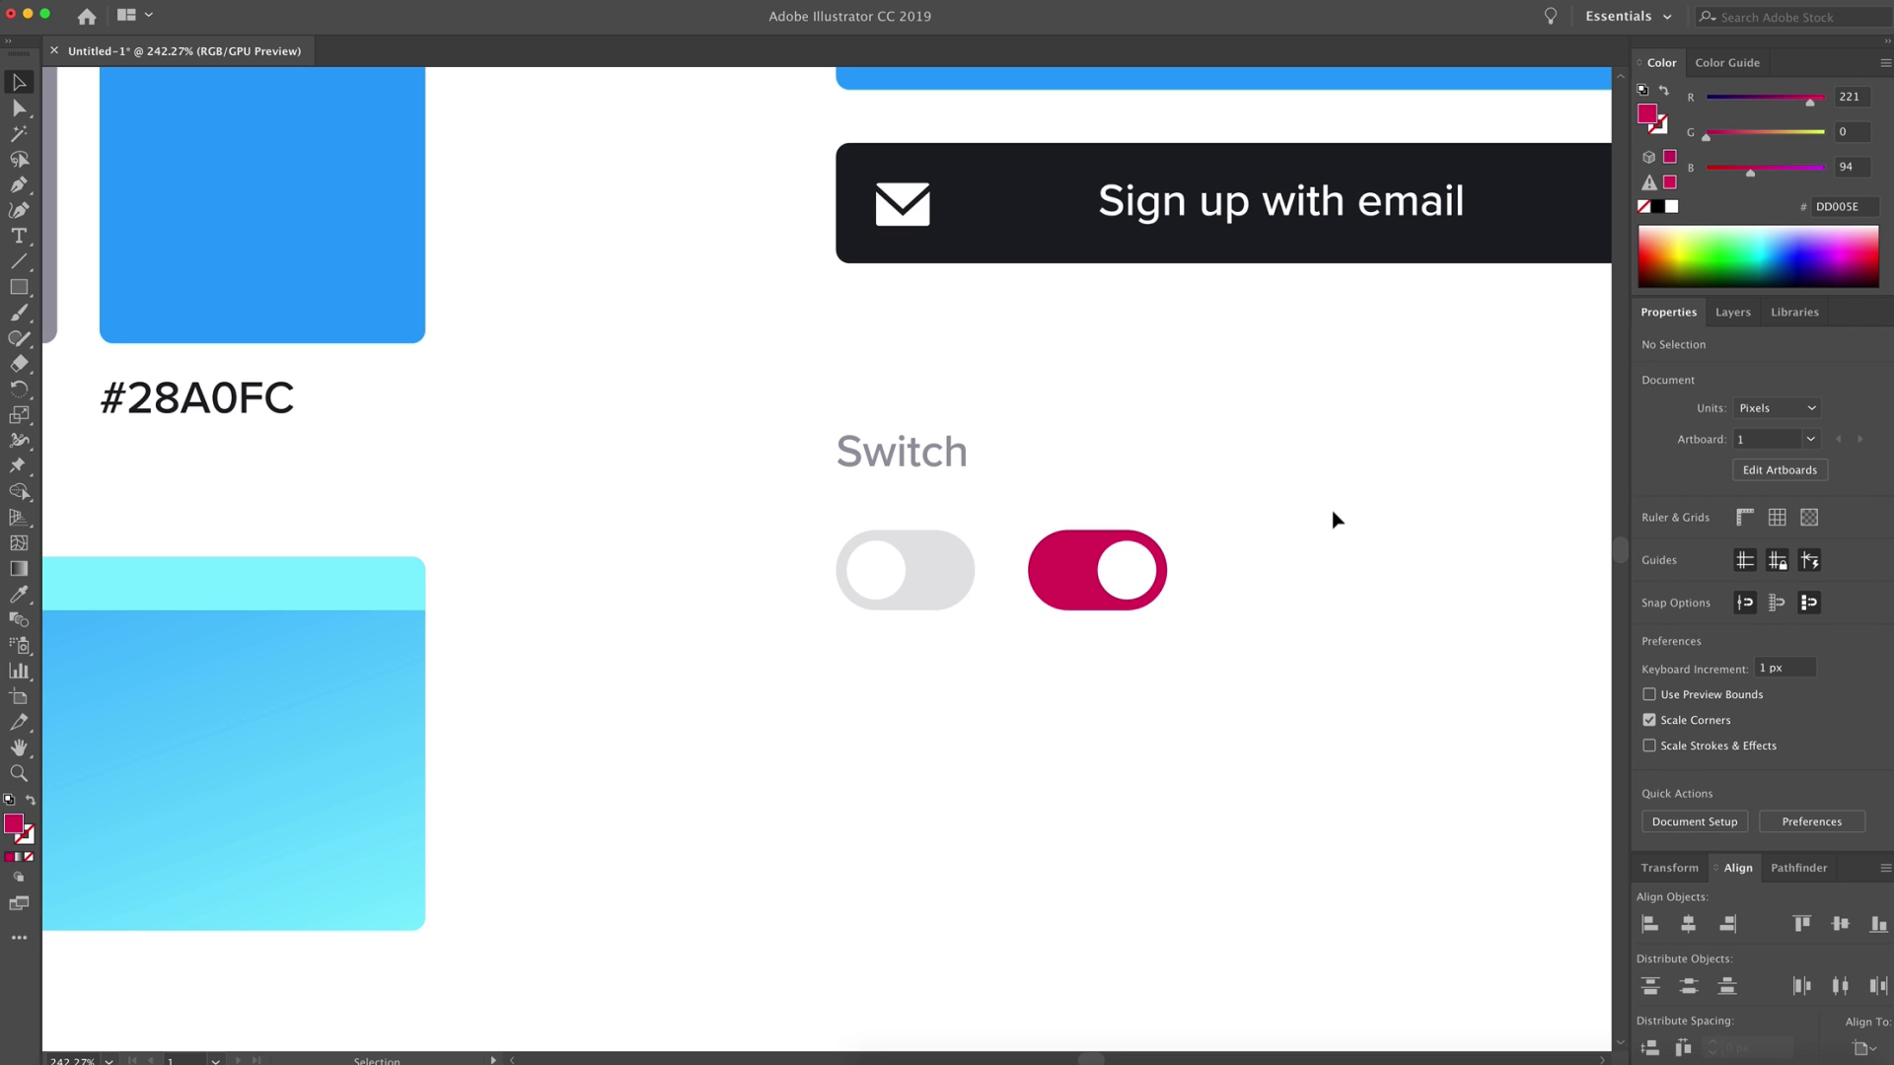
pyautogui.moveTo(1270, 631); pyautogui.dragTo(1075, 542)
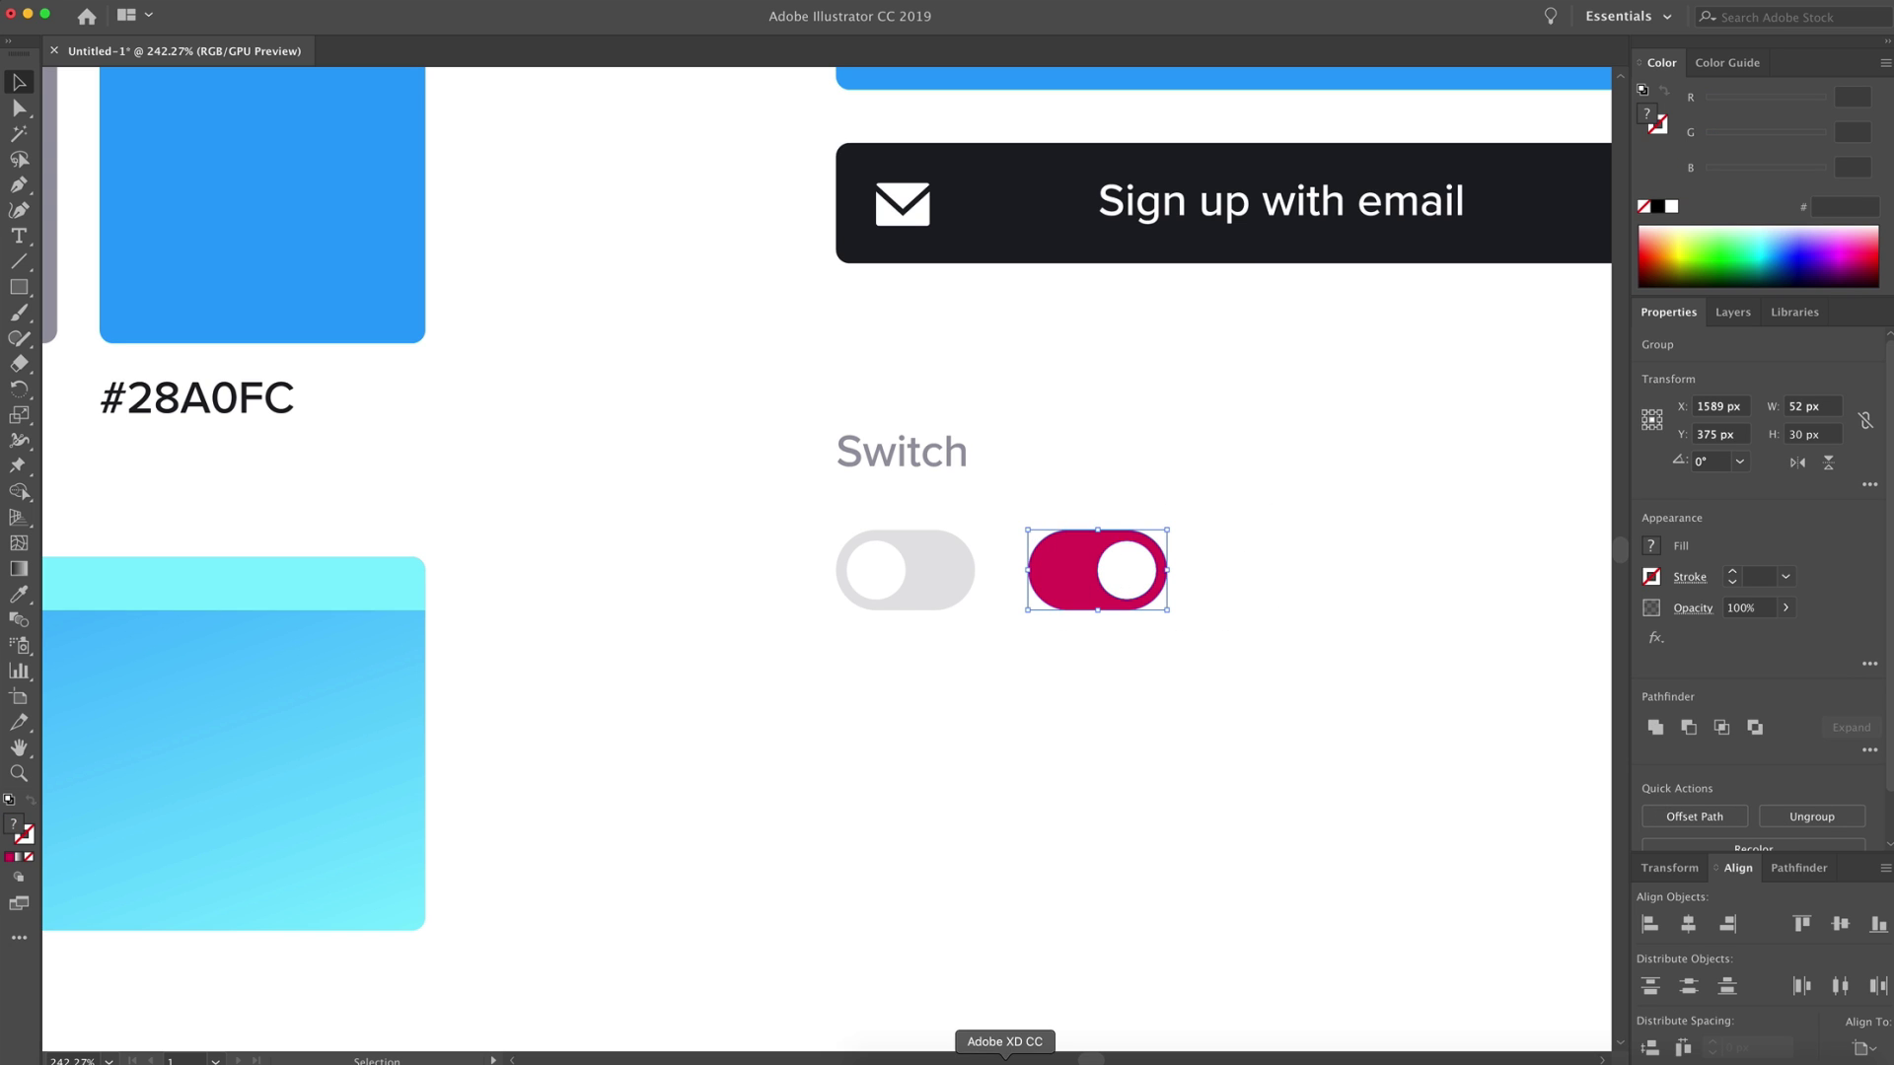
# Back in XD, paste the pink switch and position it beside the blue switch
pyautogui.click(1004, 1057)
pyautogui.click(1200, 304)
pyautogui.press('super+v')
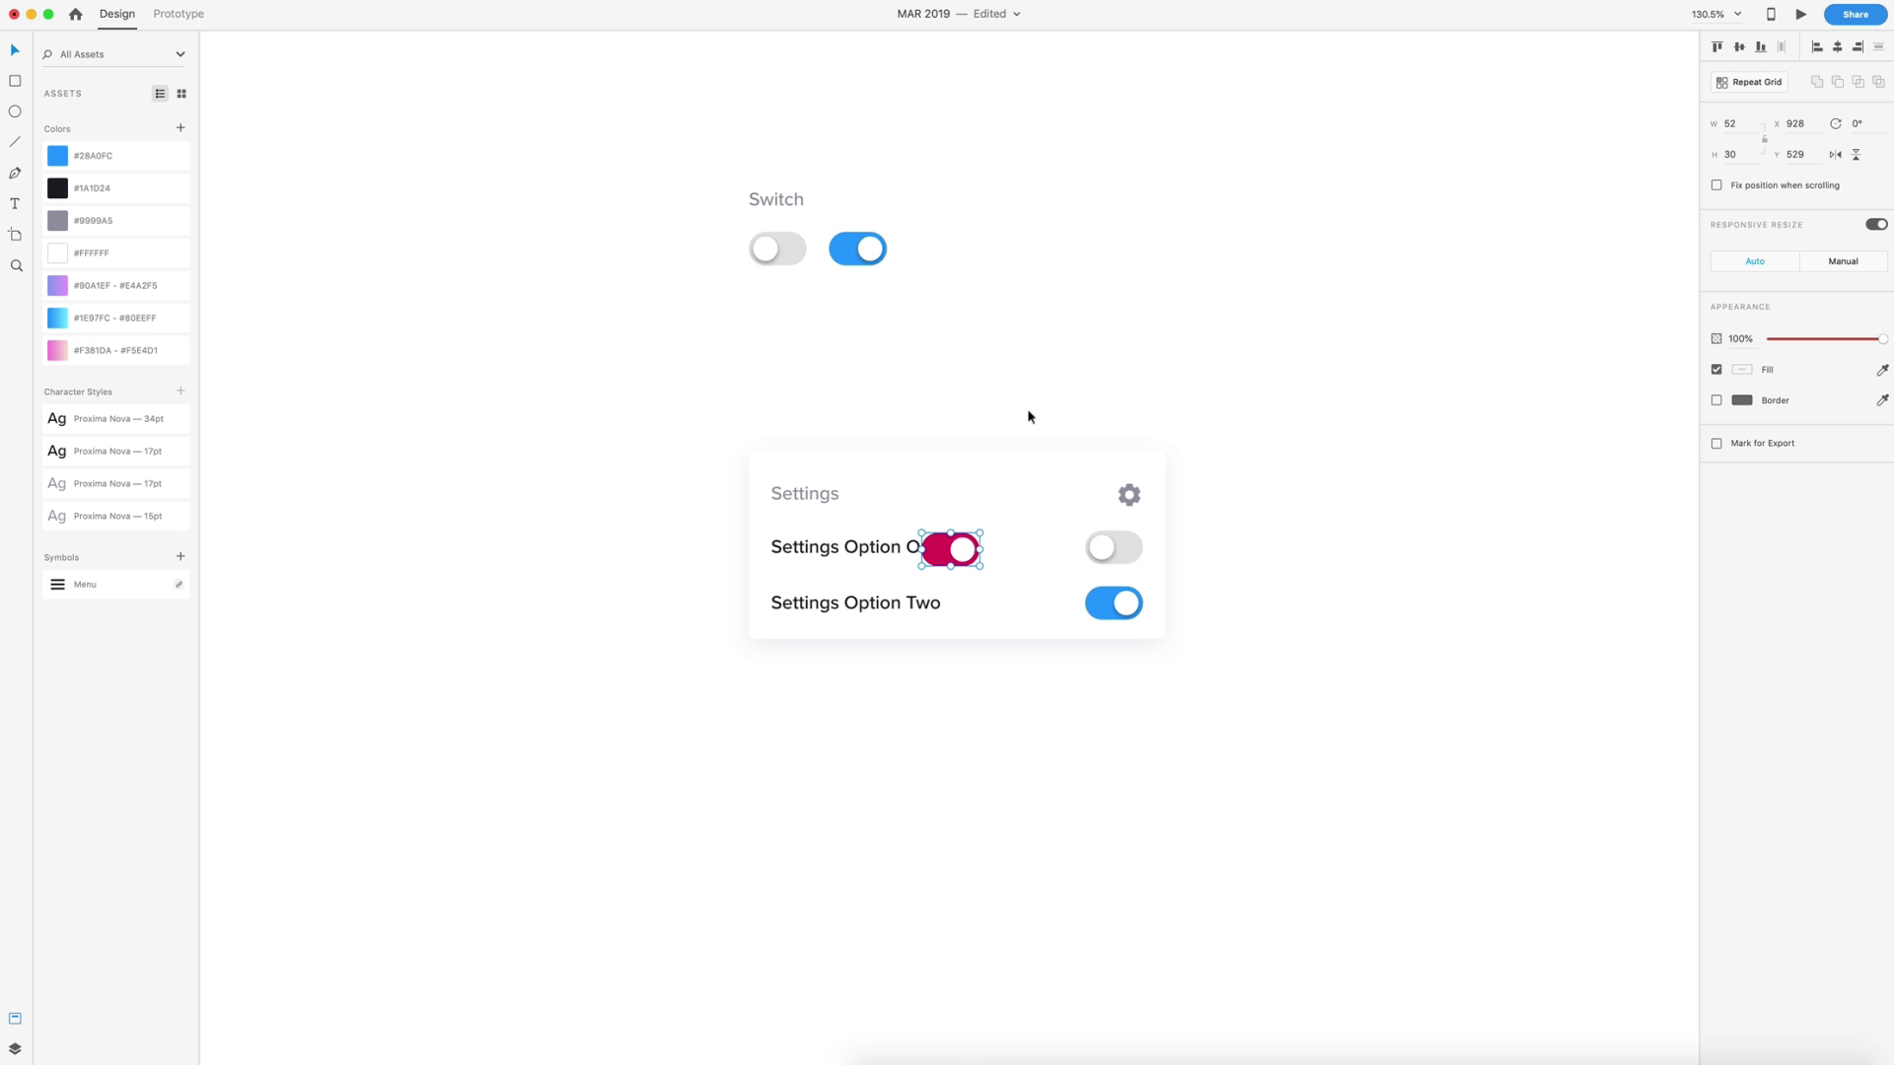
pyautogui.moveTo(944, 555); pyautogui.dragTo(1108, 608)
pyautogui.click(1410, 569)
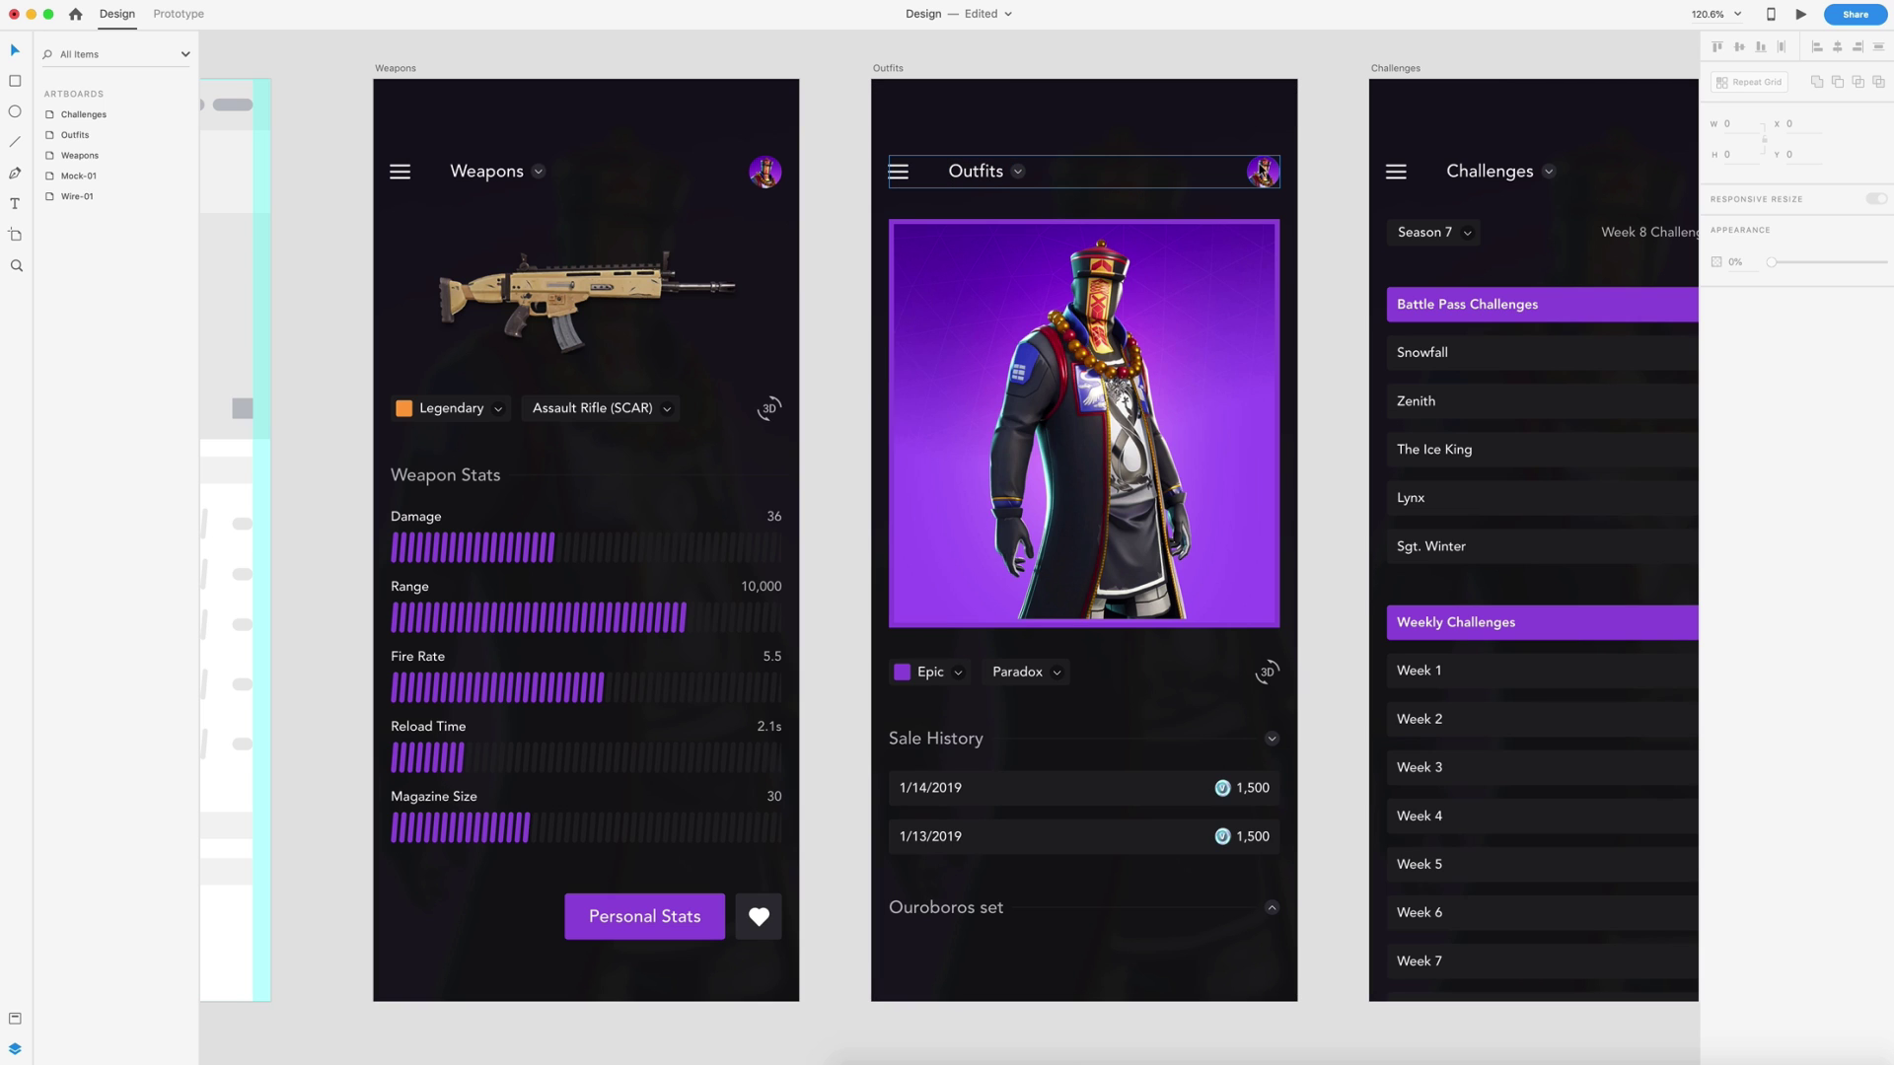
# Deep-select the Outfits header avatar and add the Weapons gun image across artboards
pyautogui.doubleClick(1262, 173)
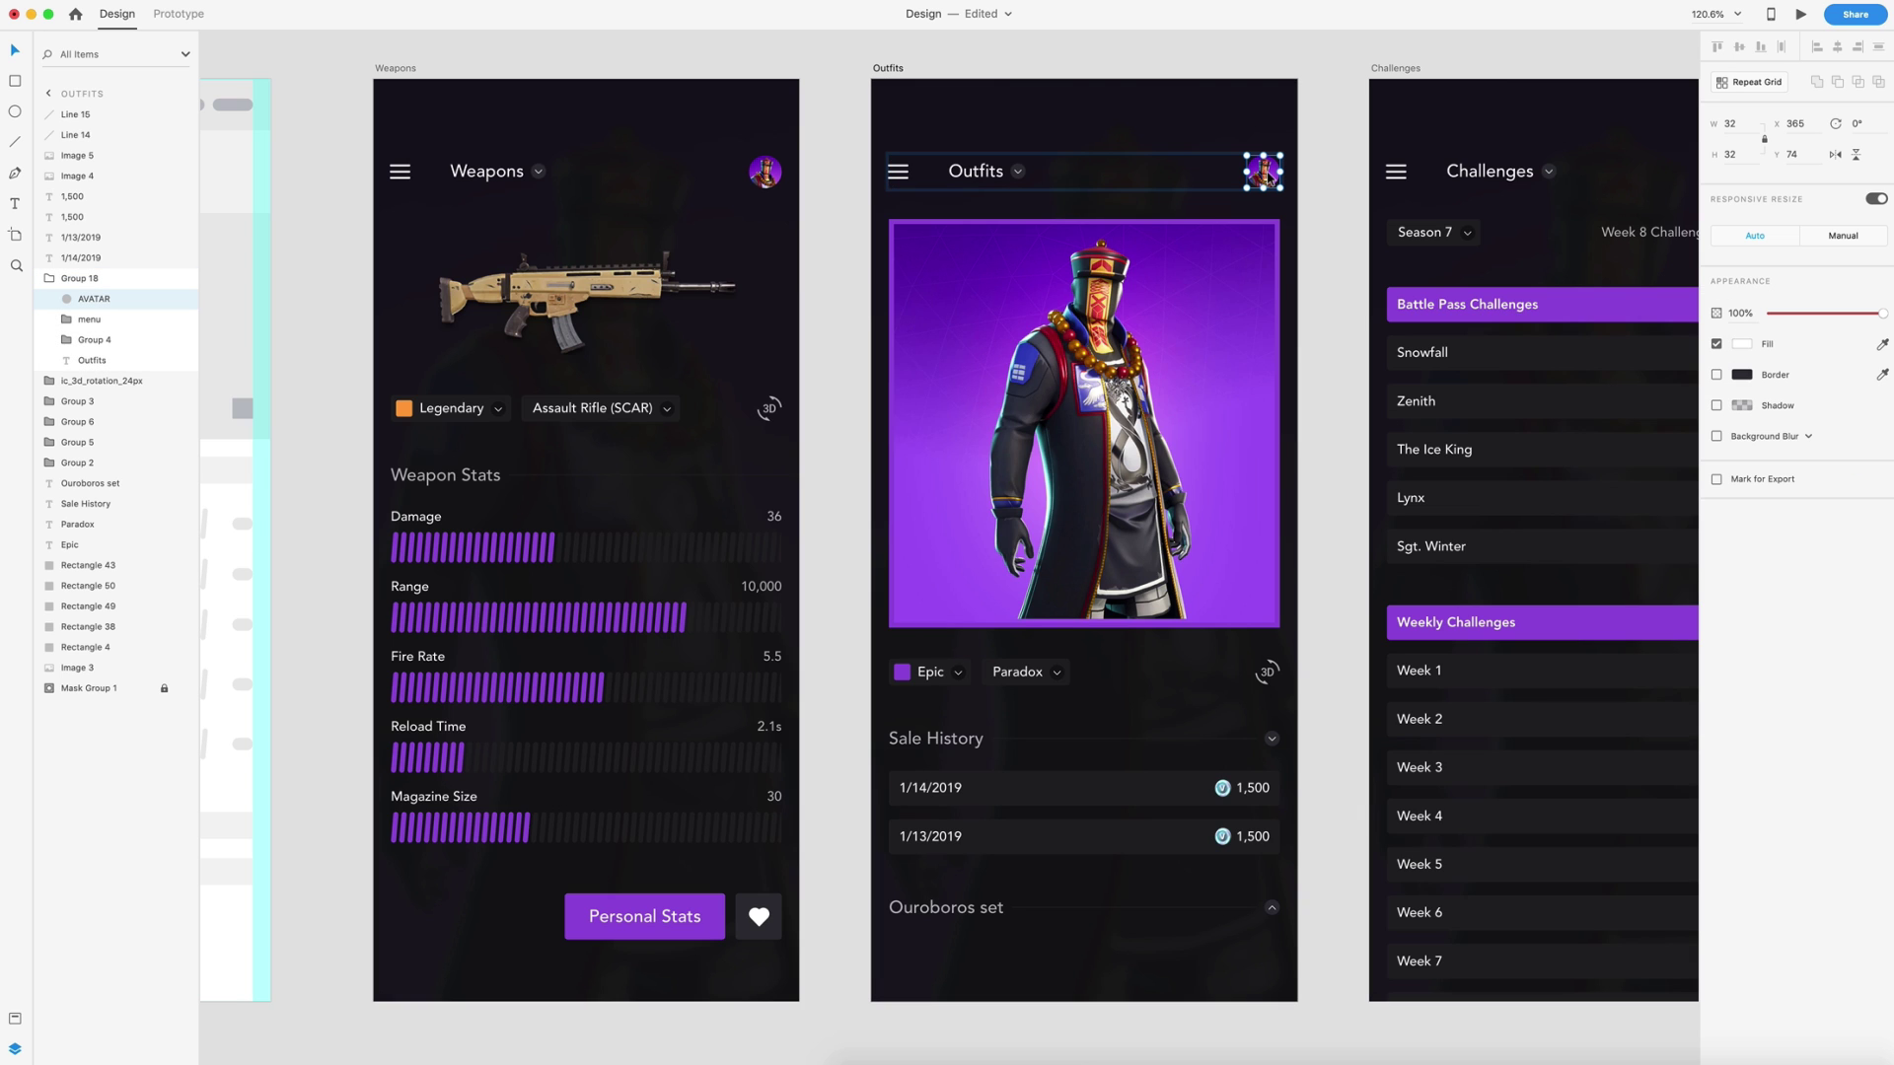
pyautogui.click(1317, 172)
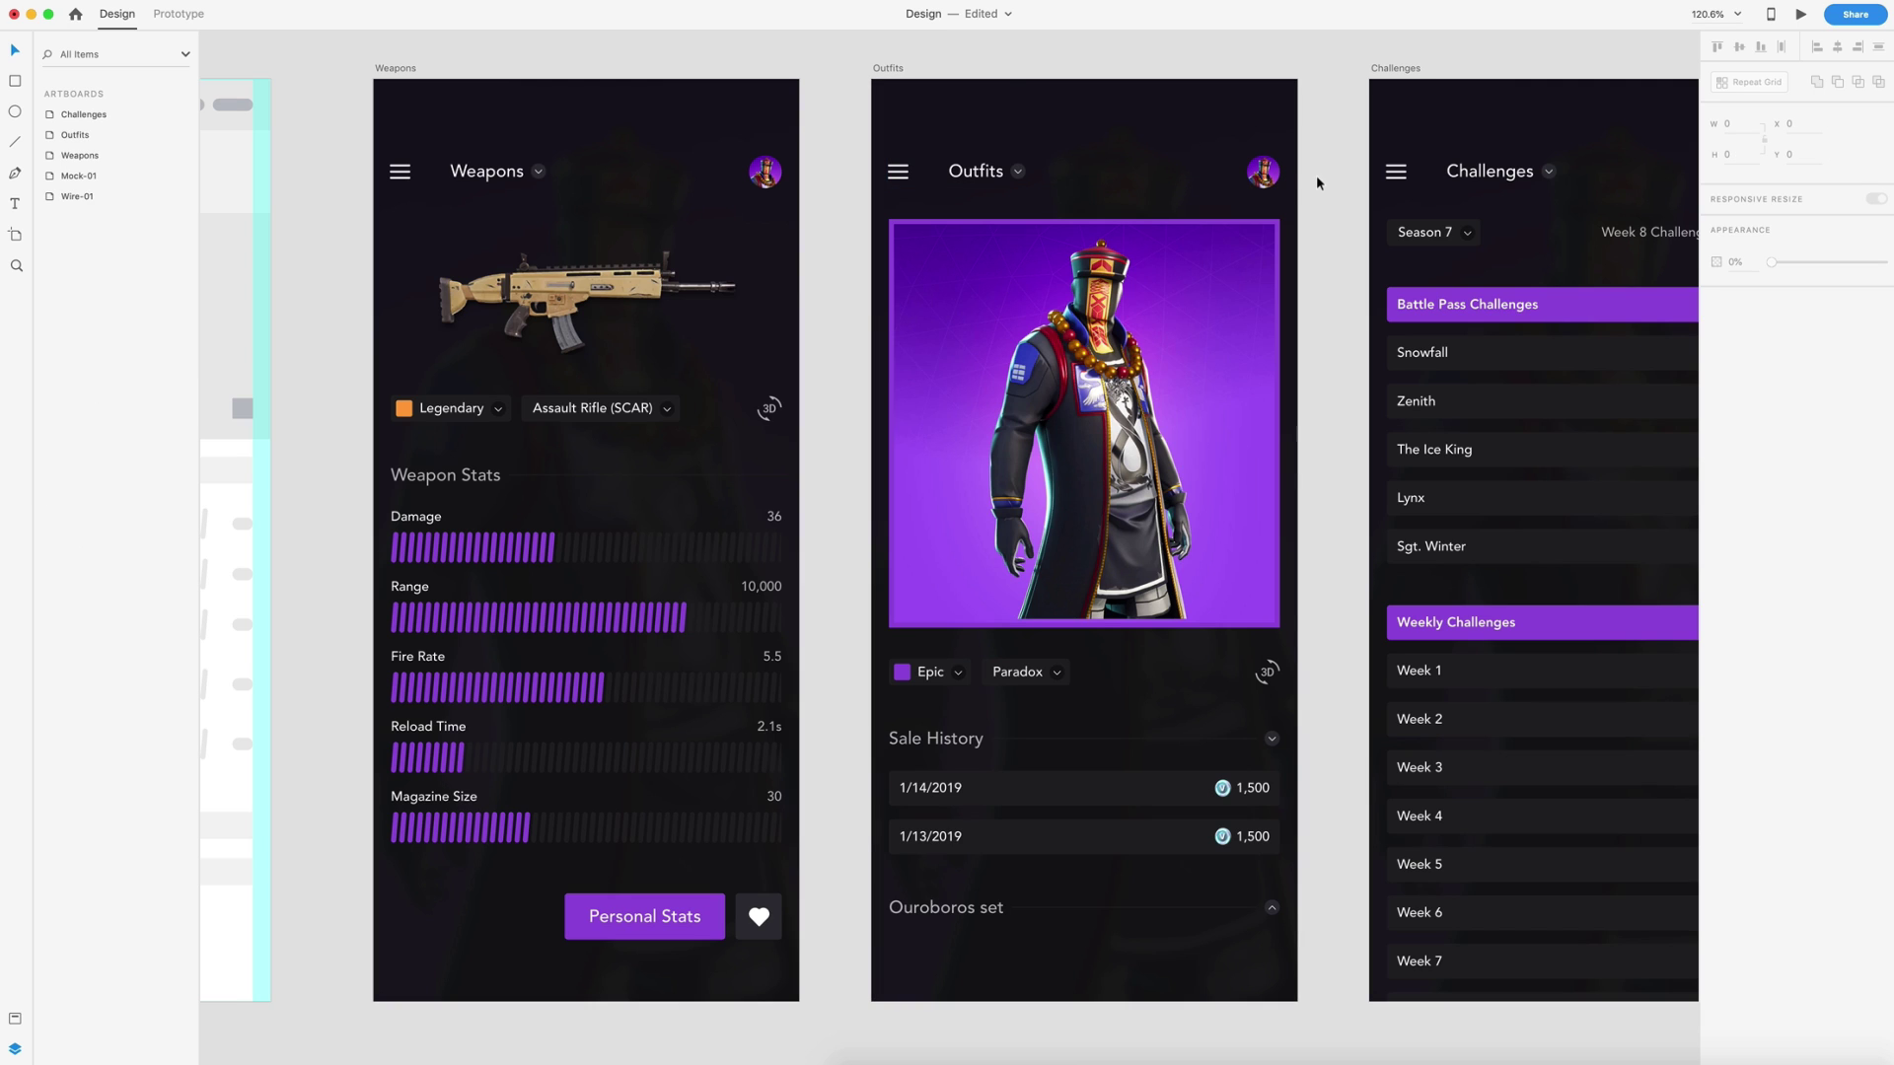
pyautogui.doubleClick(1263, 172)
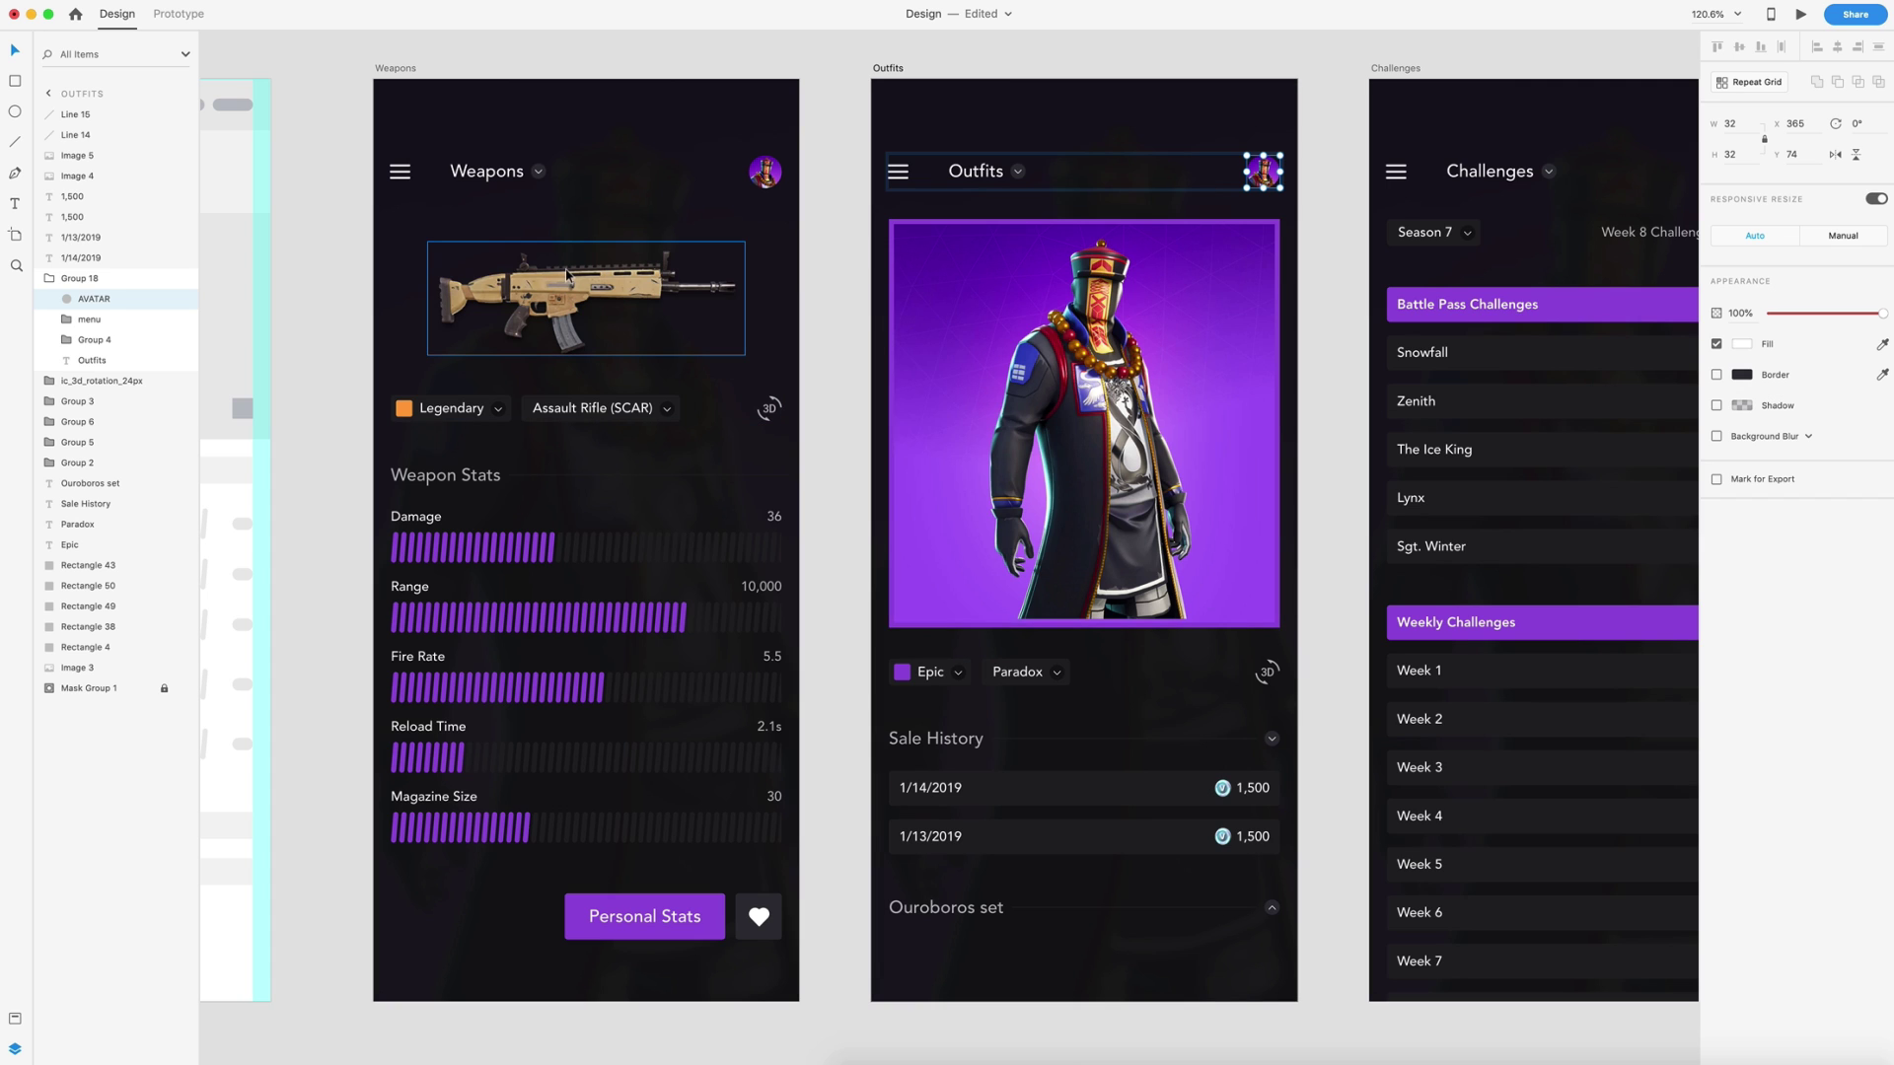
pyautogui.keyDown('shift'); pyautogui.click(523, 294); pyautogui.keyUp('shift')
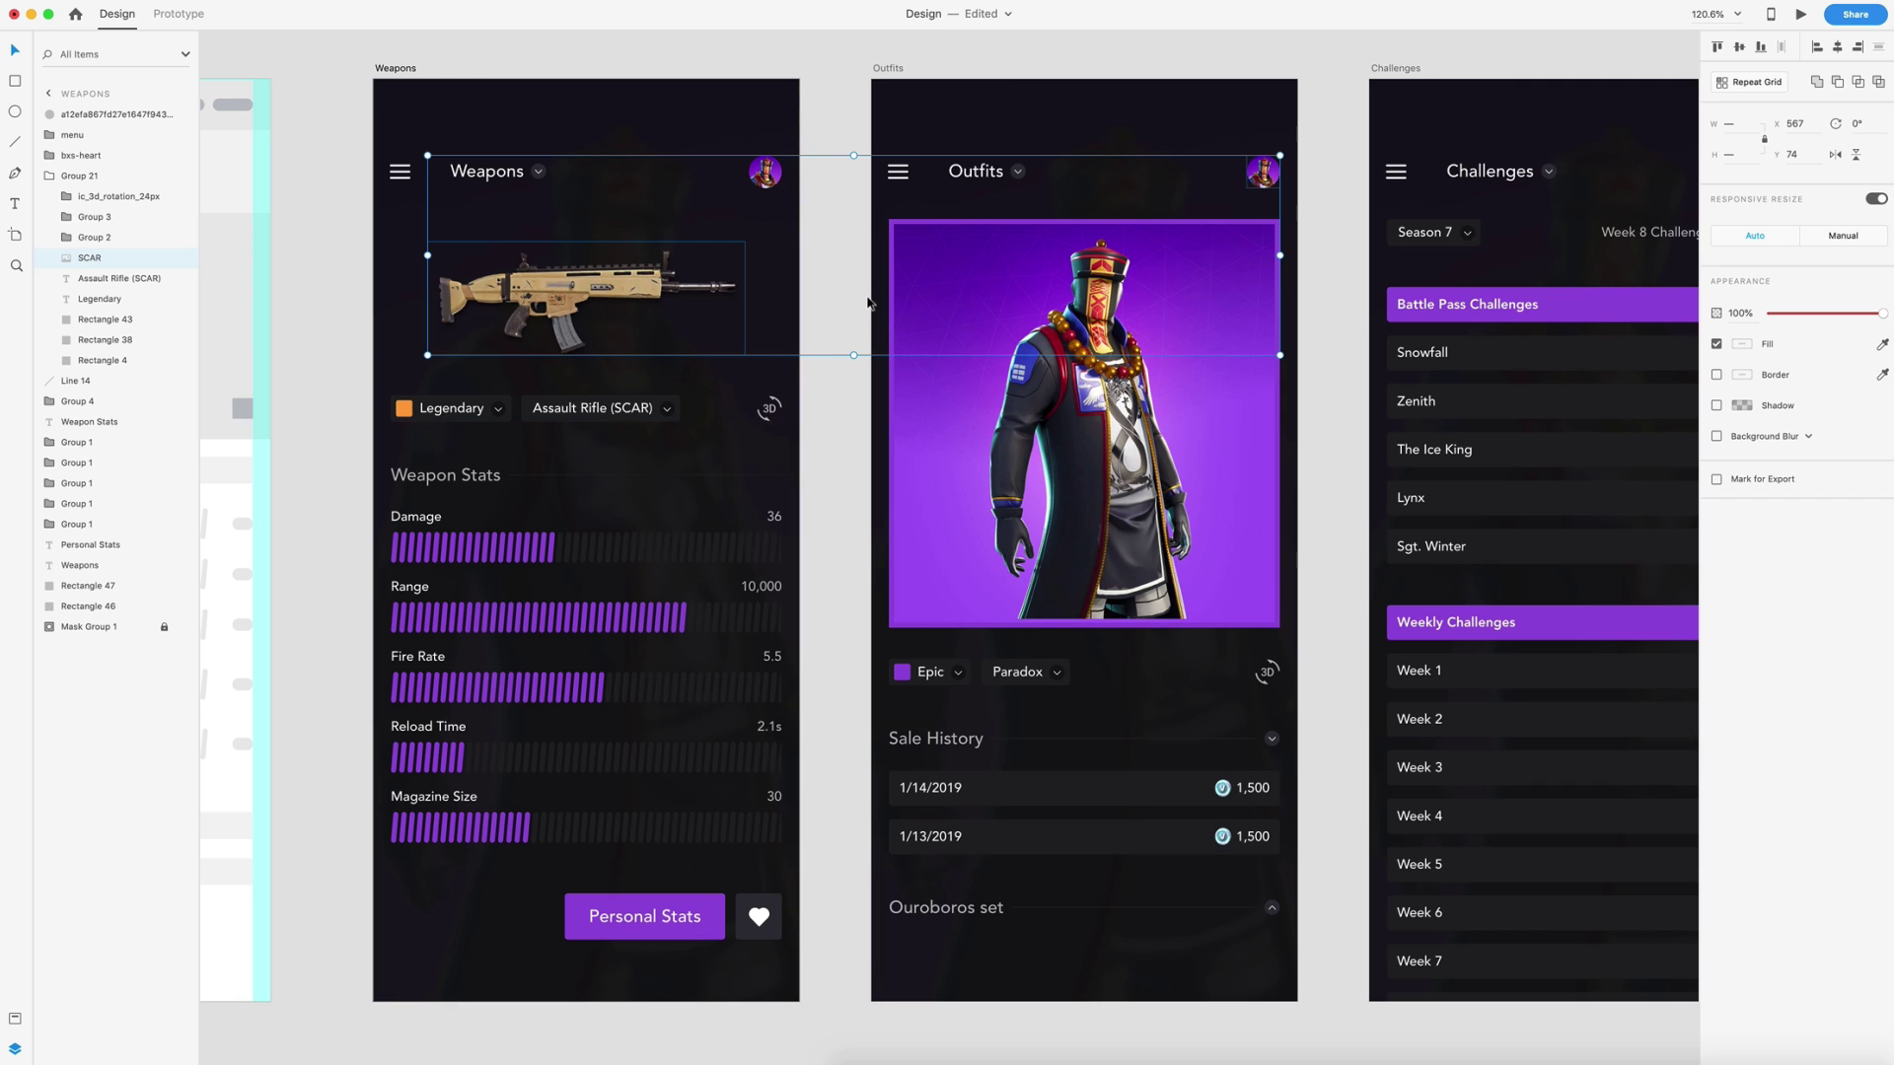
pyautogui.click(1322, 312)
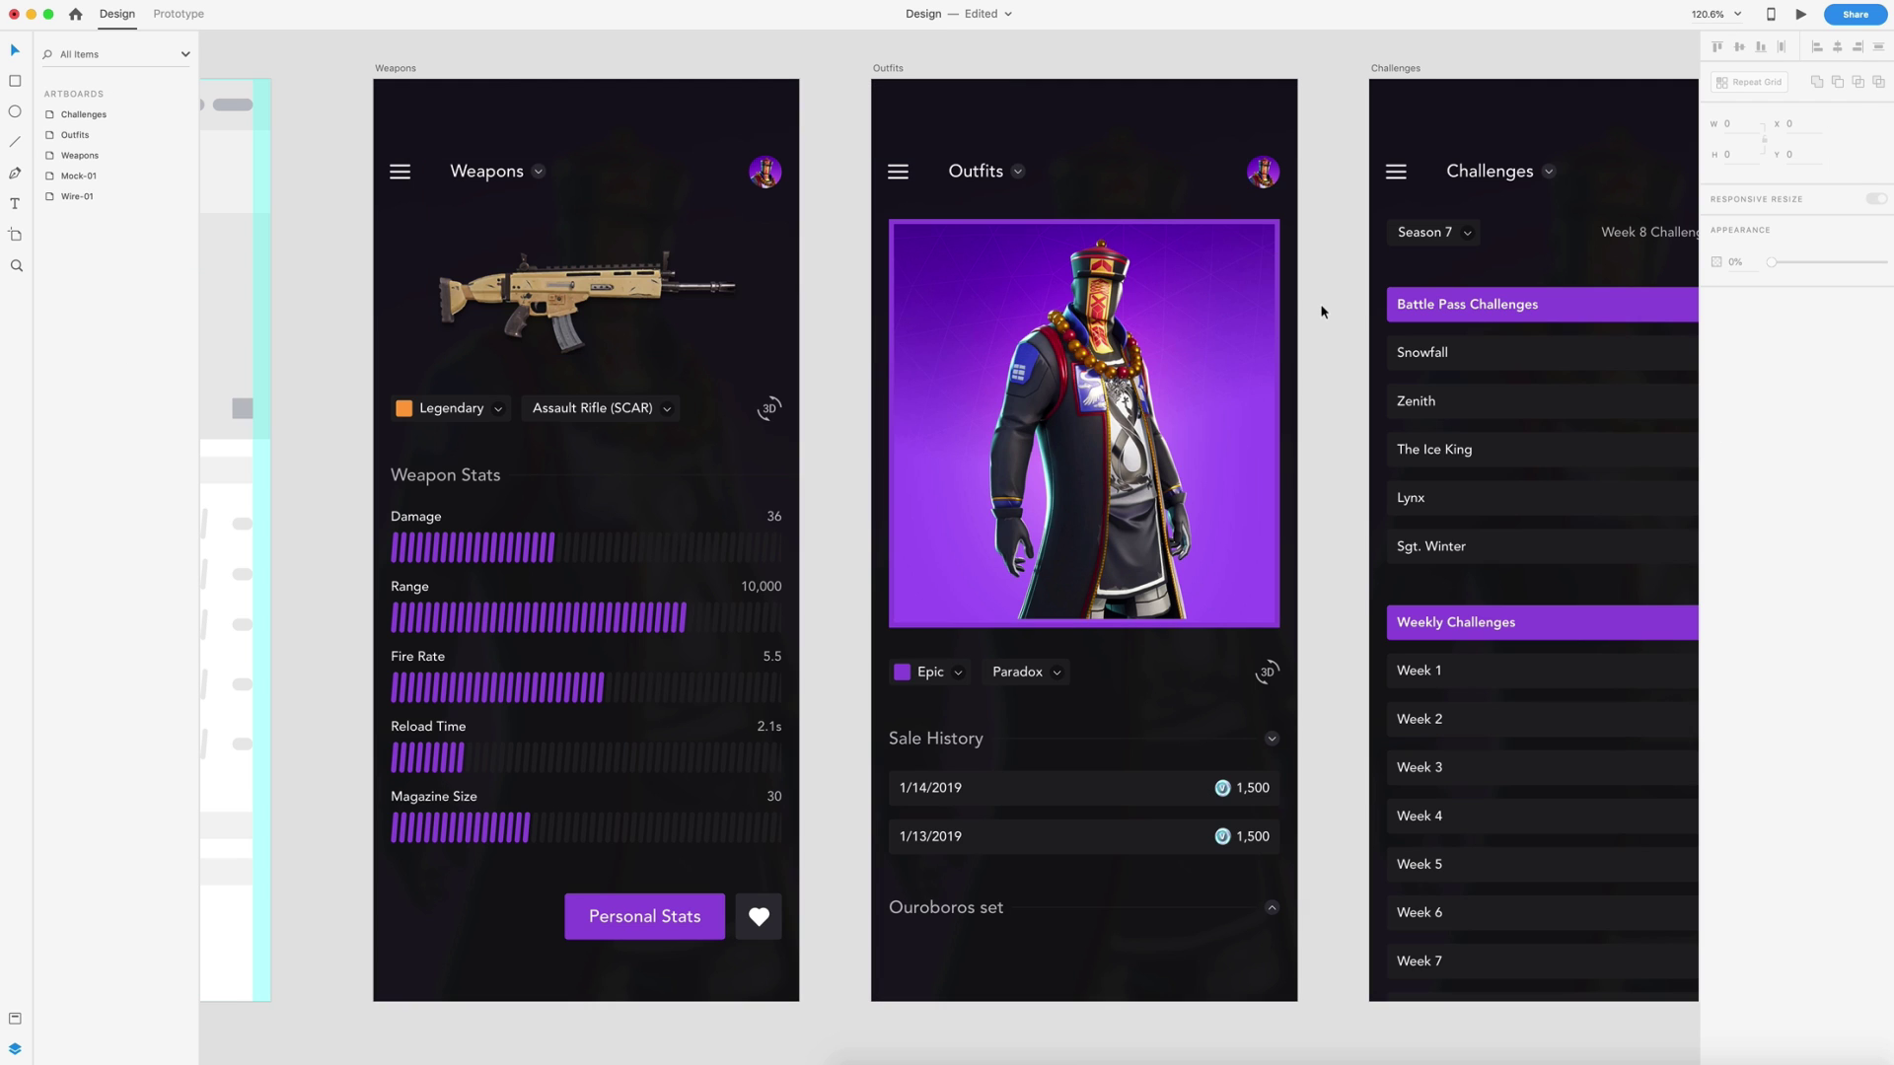
pyautogui.hscroll(3, 1233, 368)
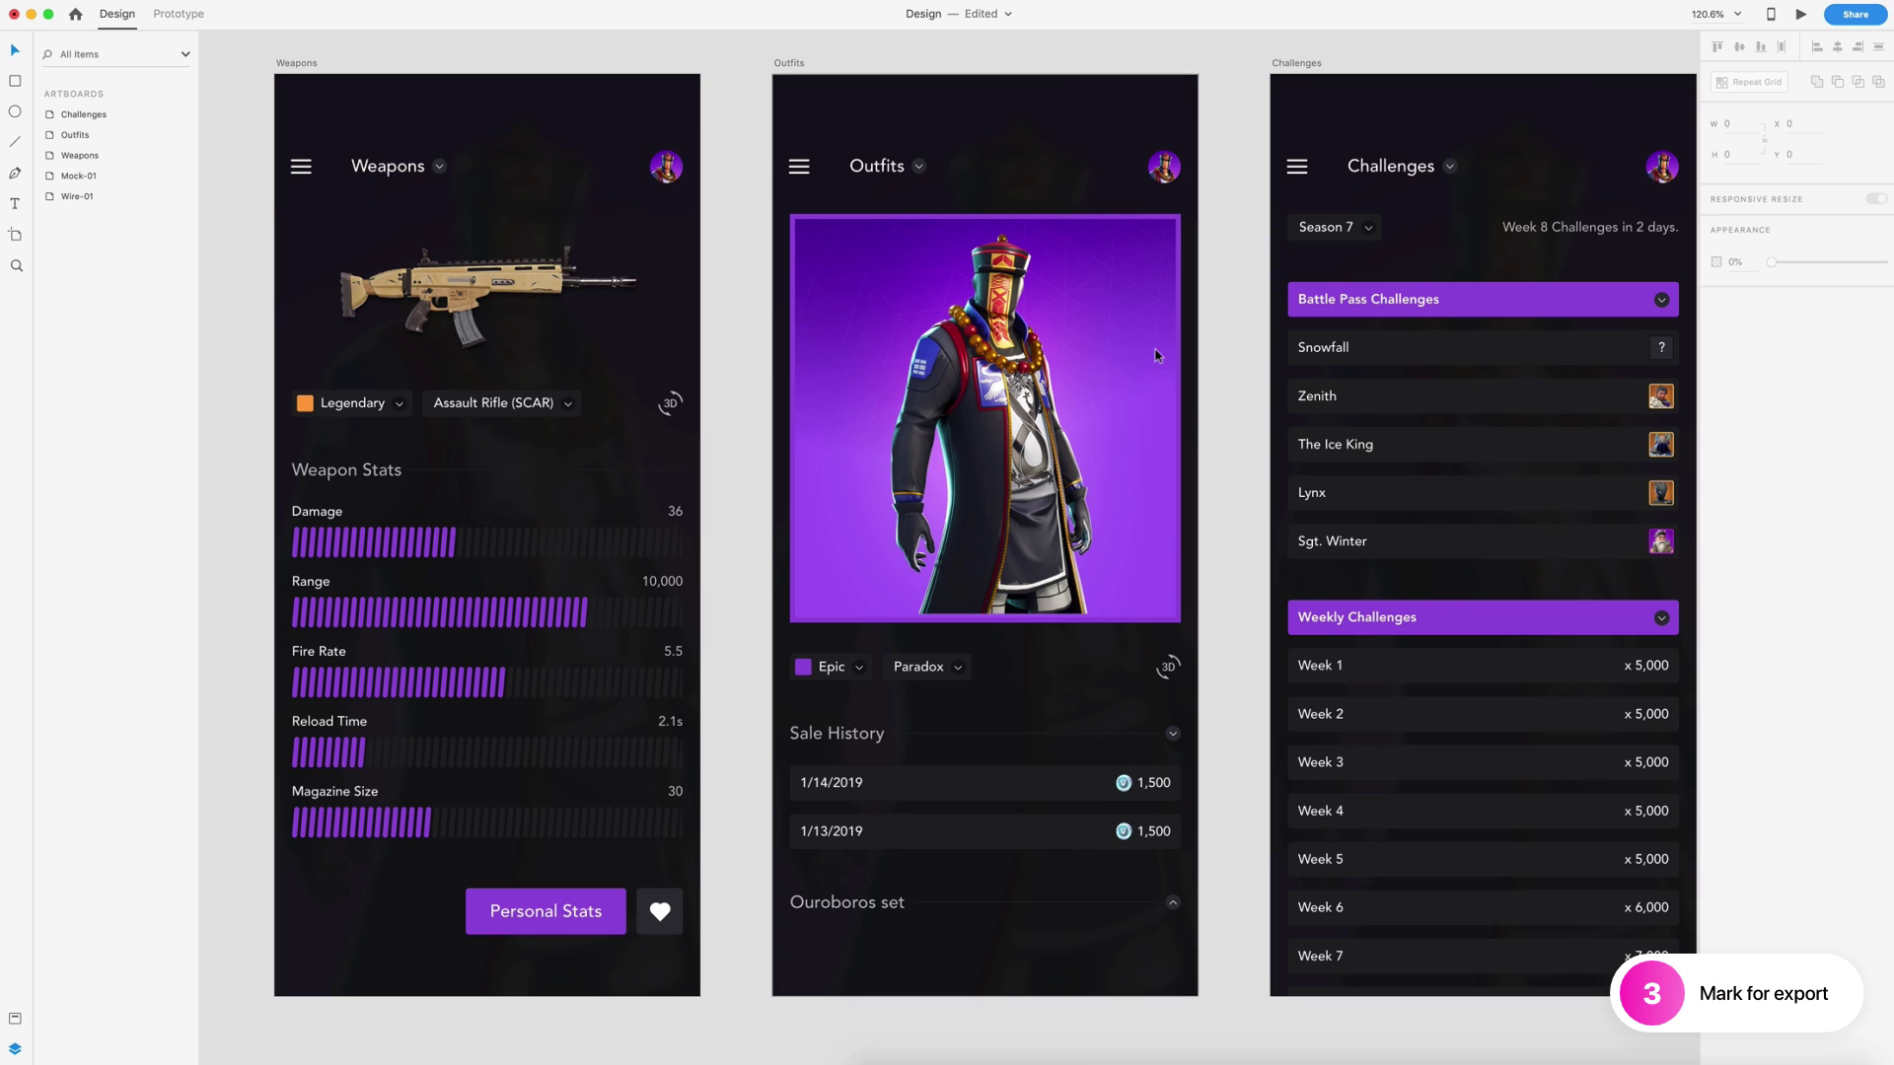
# Select the SCAR rifle image on the Weapons artboard and tick Mark for Export
pyautogui.click(1147, 221)
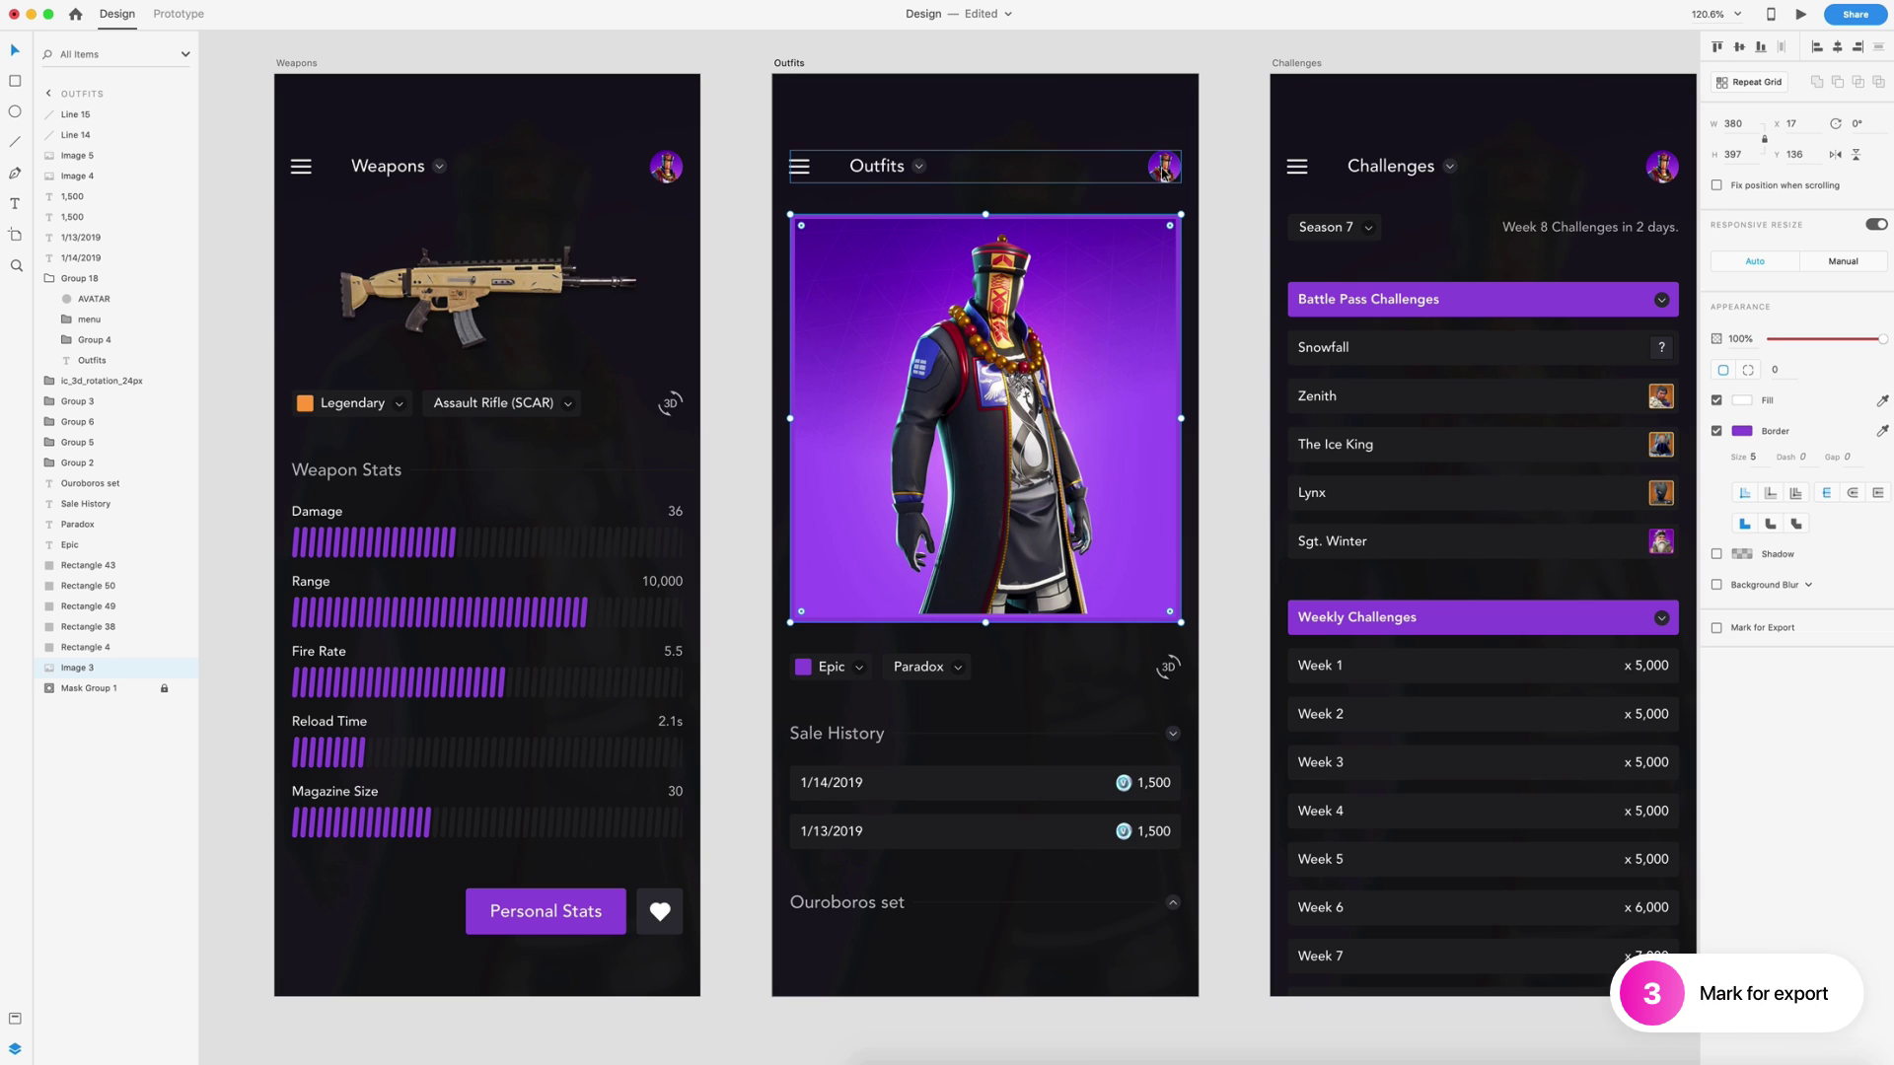
pyautogui.keyDown('shift'); pyautogui.click(621, 309); pyautogui.keyUp('shift')
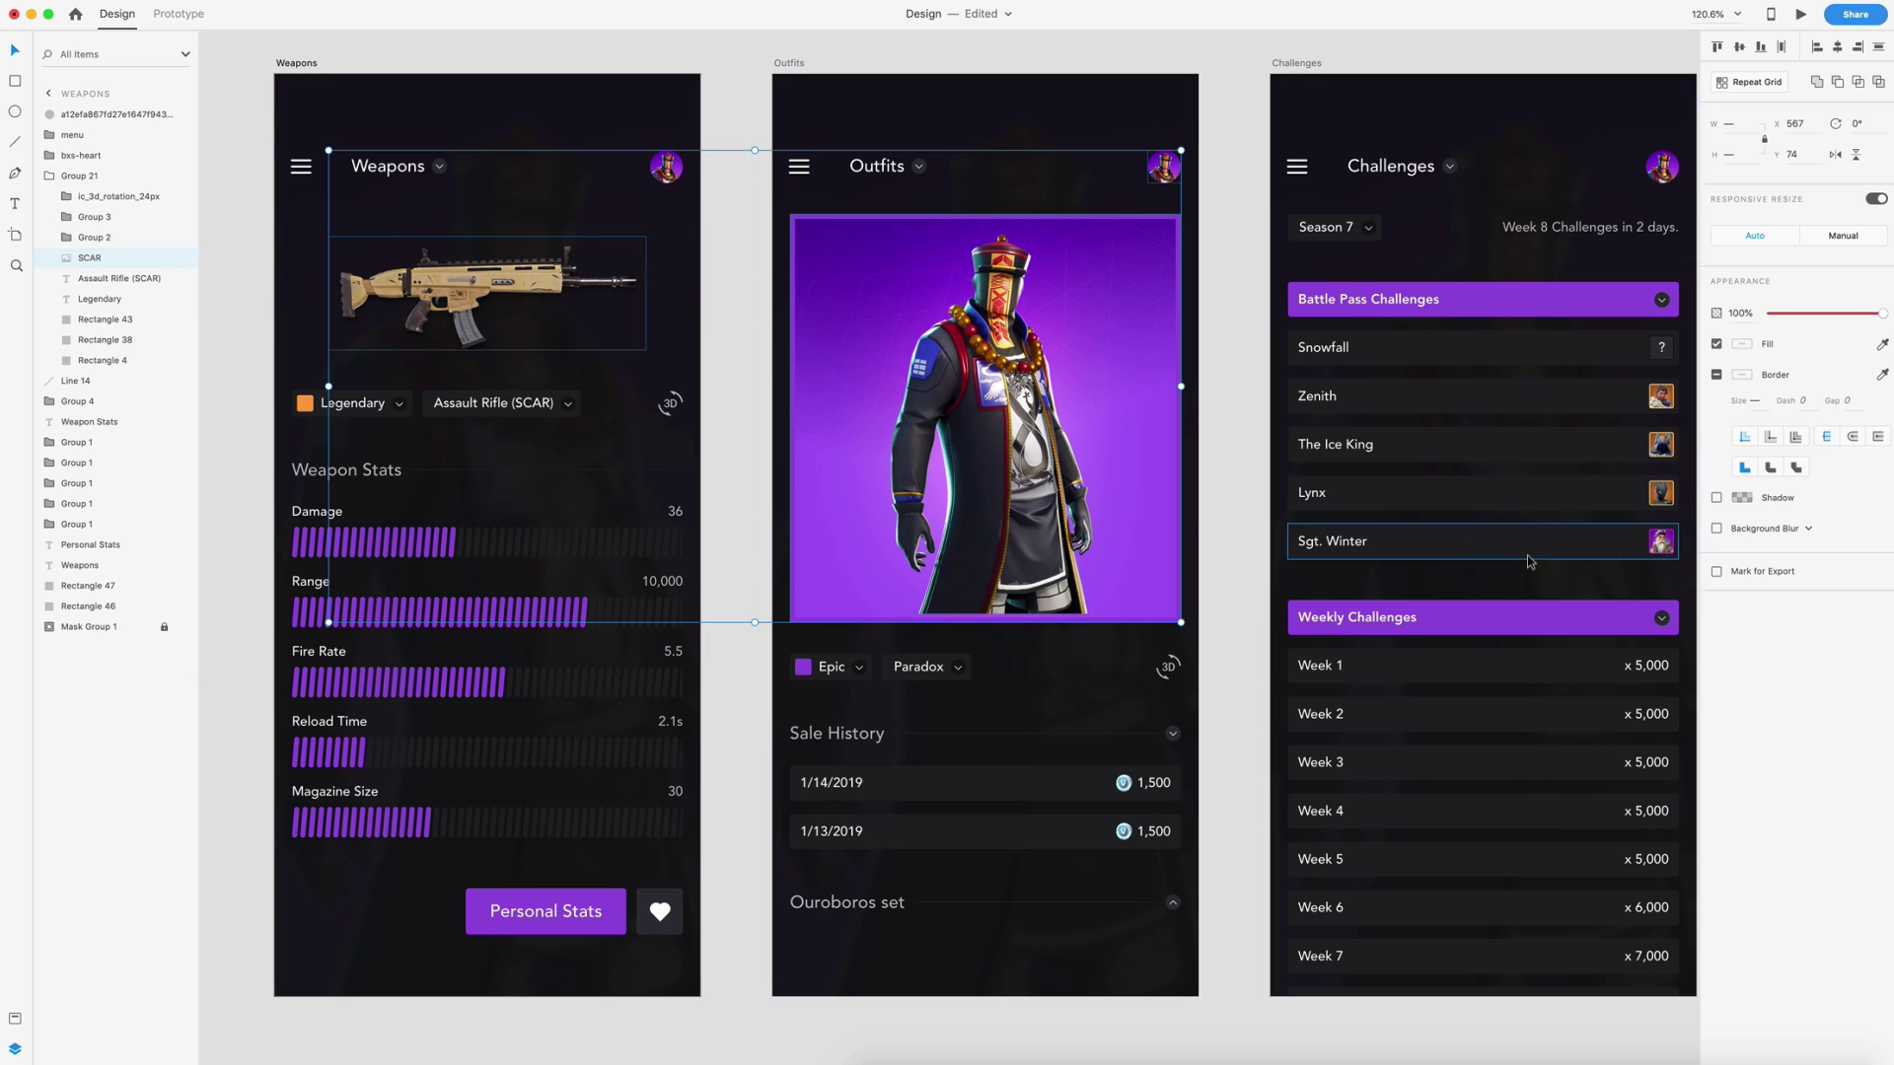
pyautogui.click(1717, 572)
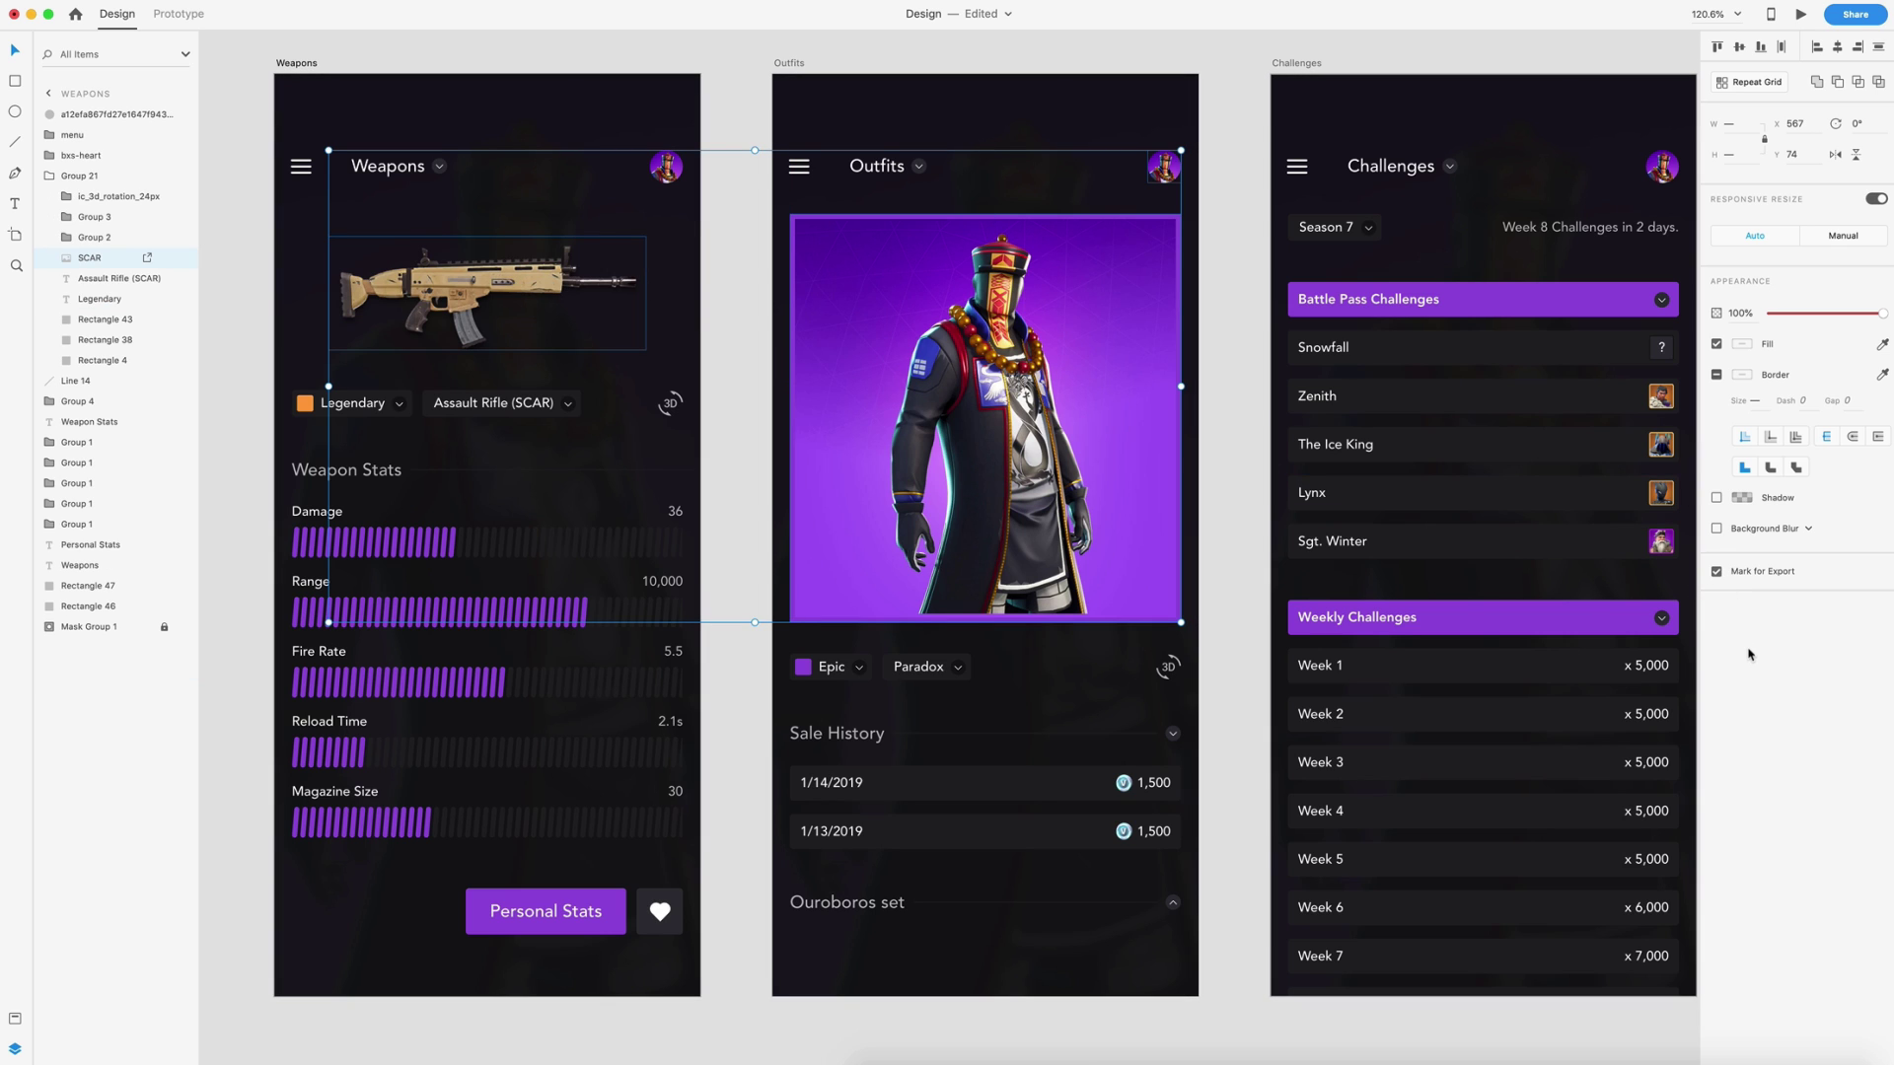
pyautogui.click(1241, 526)
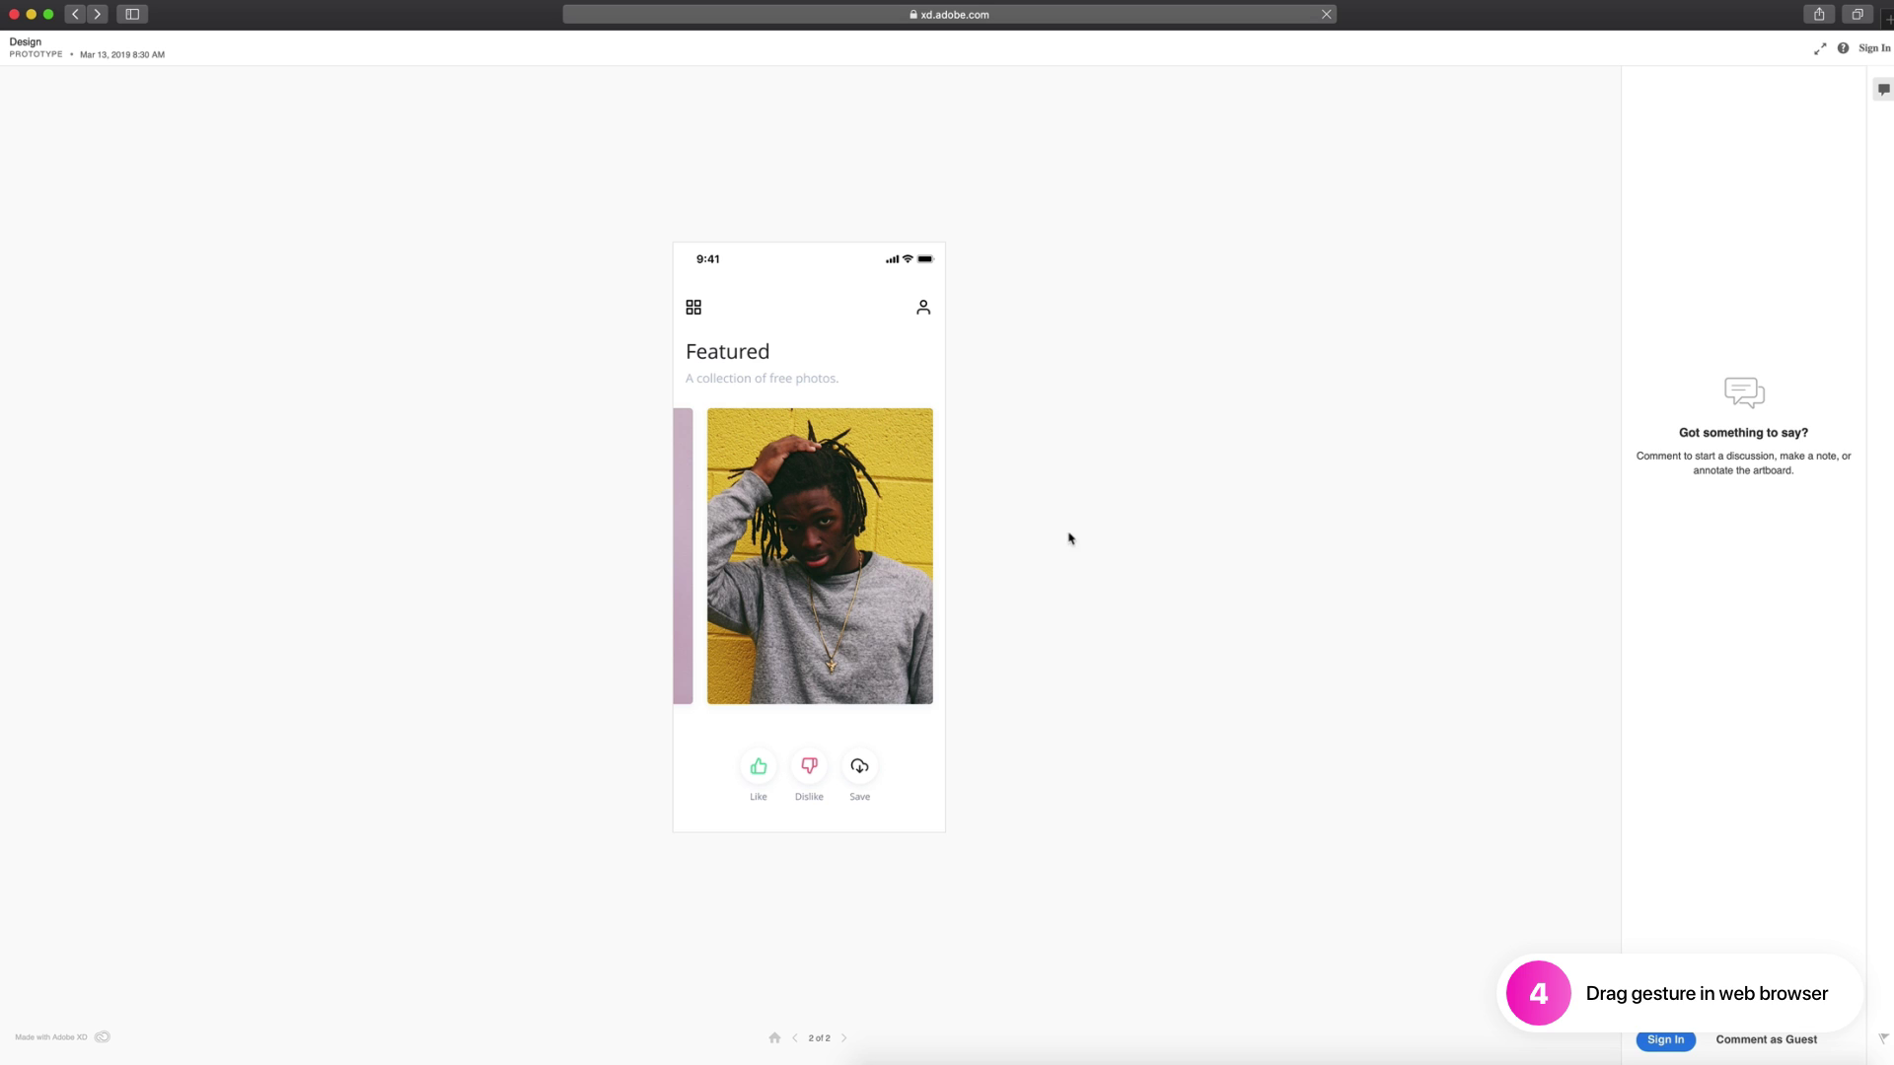
# Swipe the Featured photo carousel to reveal the pink Recommended photo
pyautogui.moveTo(789, 602); pyautogui.dragTo(664, 587)
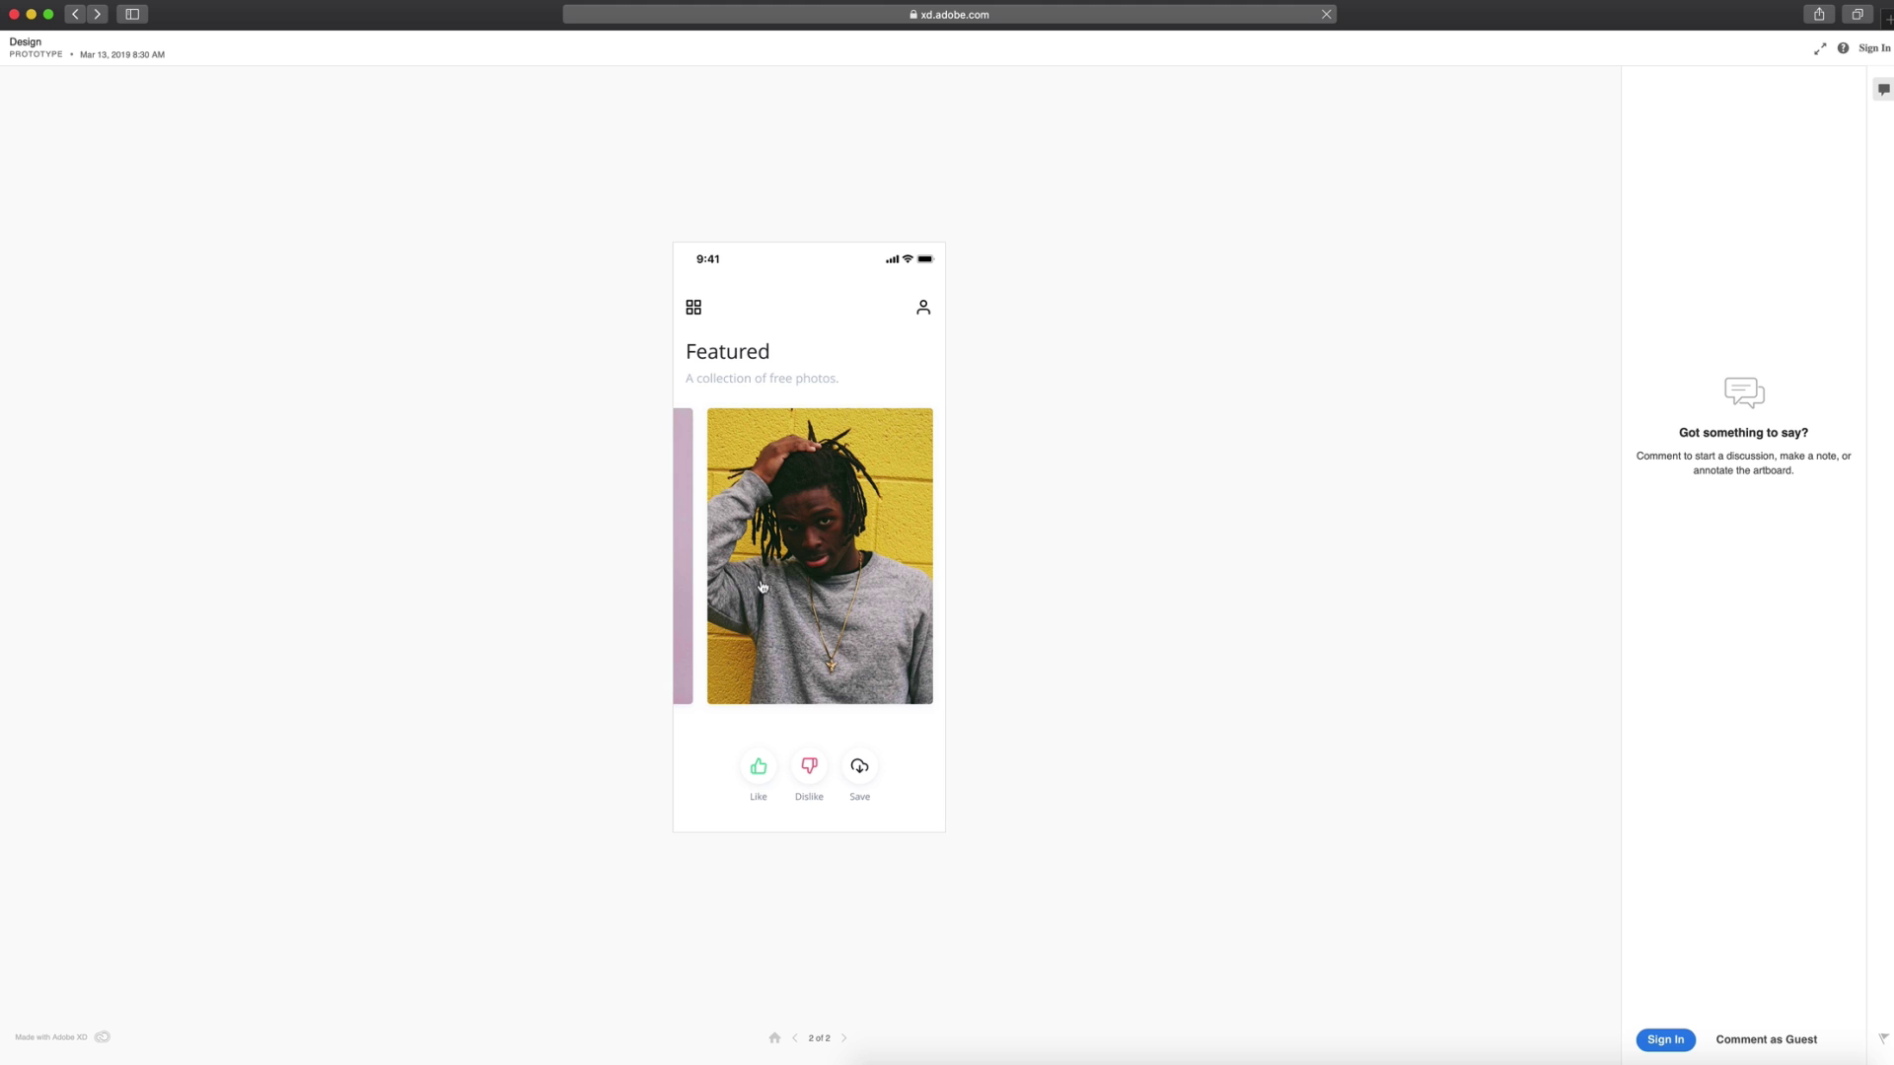
pyautogui.moveTo(854, 583); pyautogui.dragTo(978, 562)
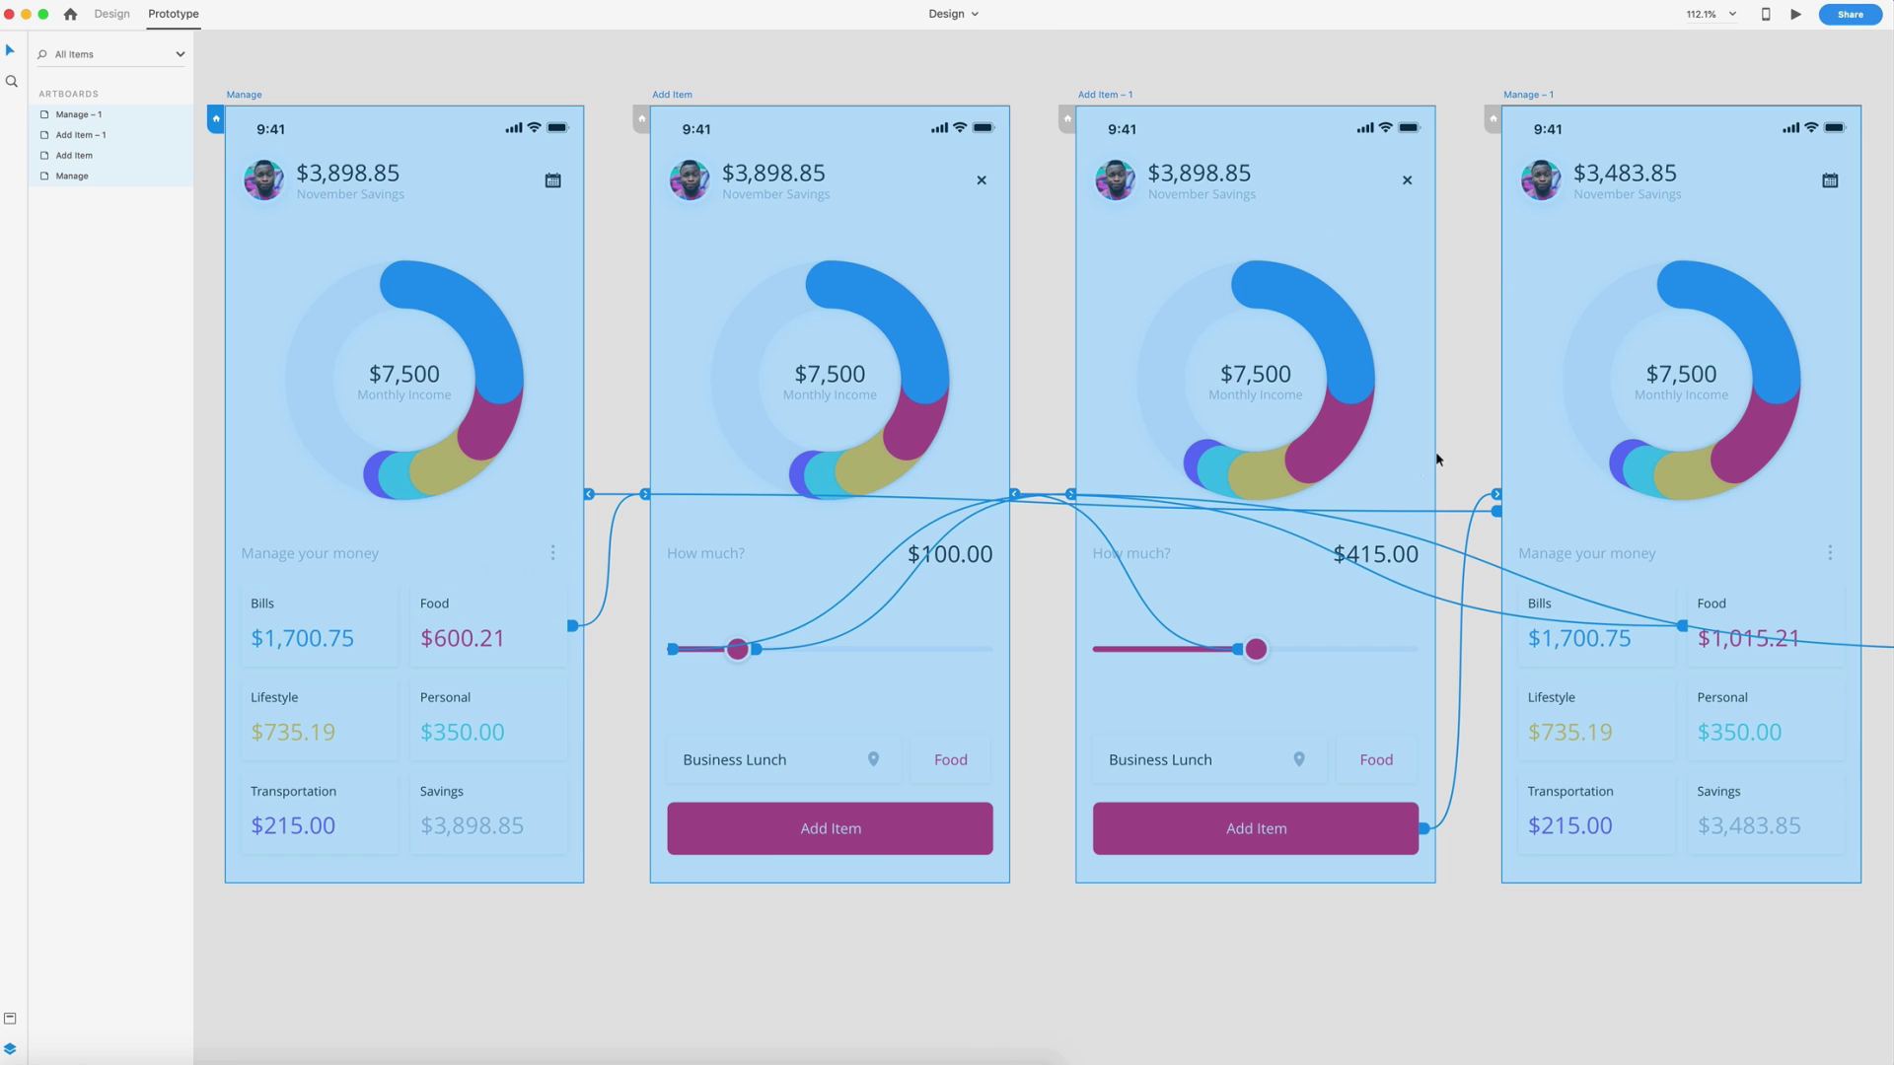
# Create a Share for Review link with Show Hotspot Hints and Show Navigation Controls unchecked
pyautogui.click(1850, 13)
pyautogui.click(1770, 79)
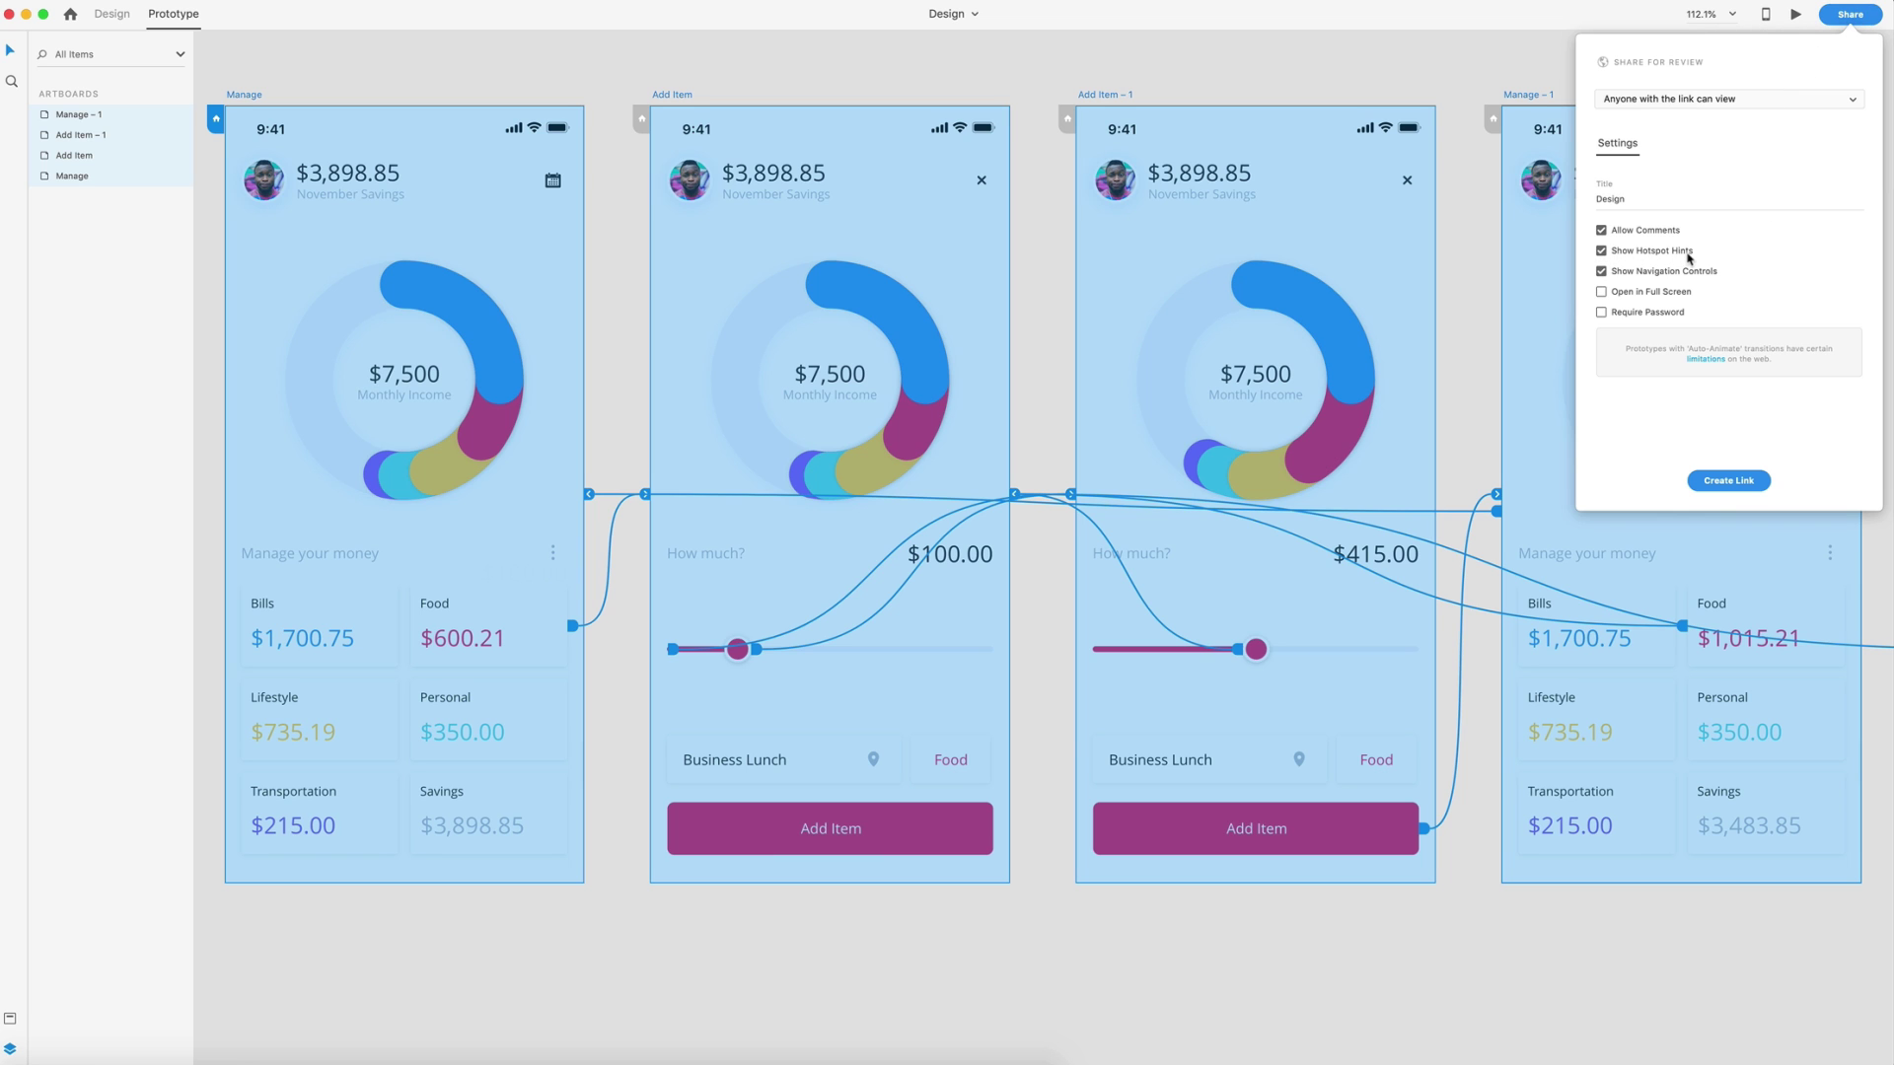
pyautogui.click(1602, 252)
pyautogui.click(1601, 273)
pyautogui.click(1730, 482)
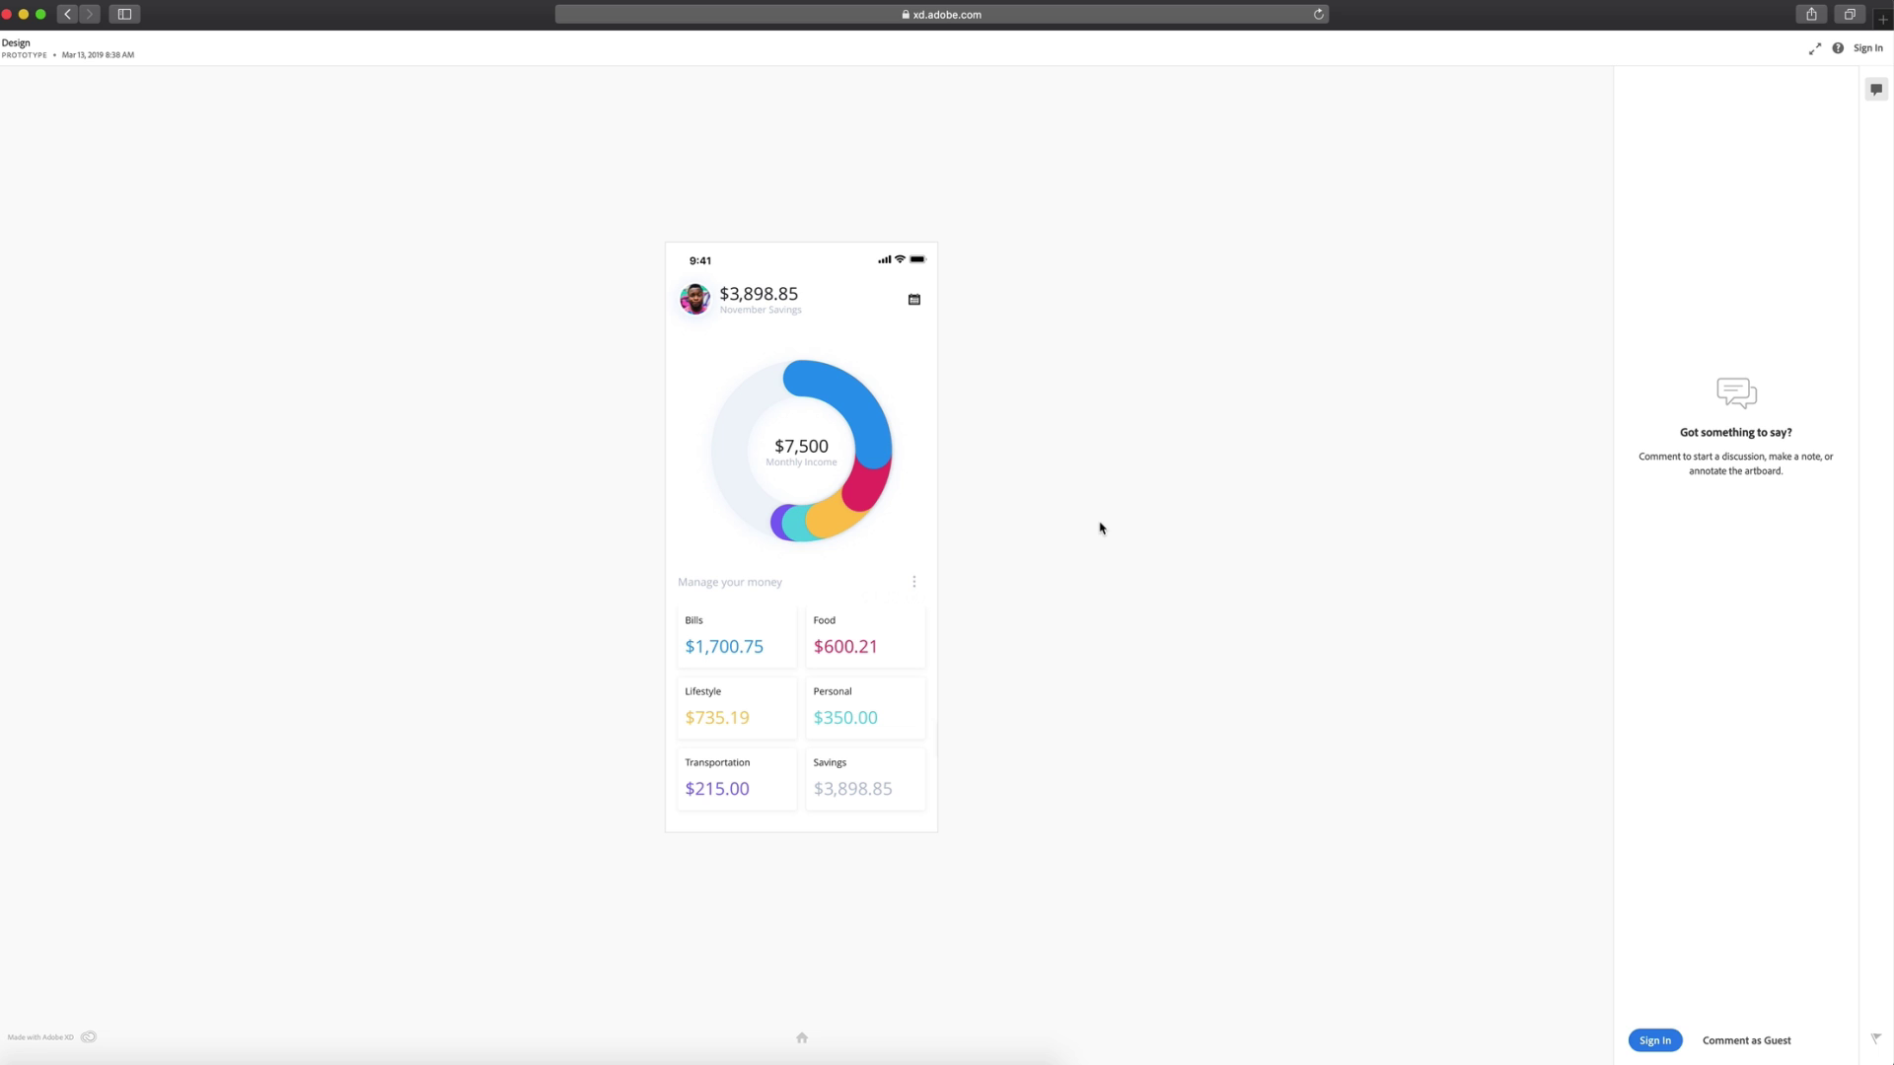
# Add a $415.00 Food expense, dropping savings to $3,483.85
pyautogui.click(892, 631)
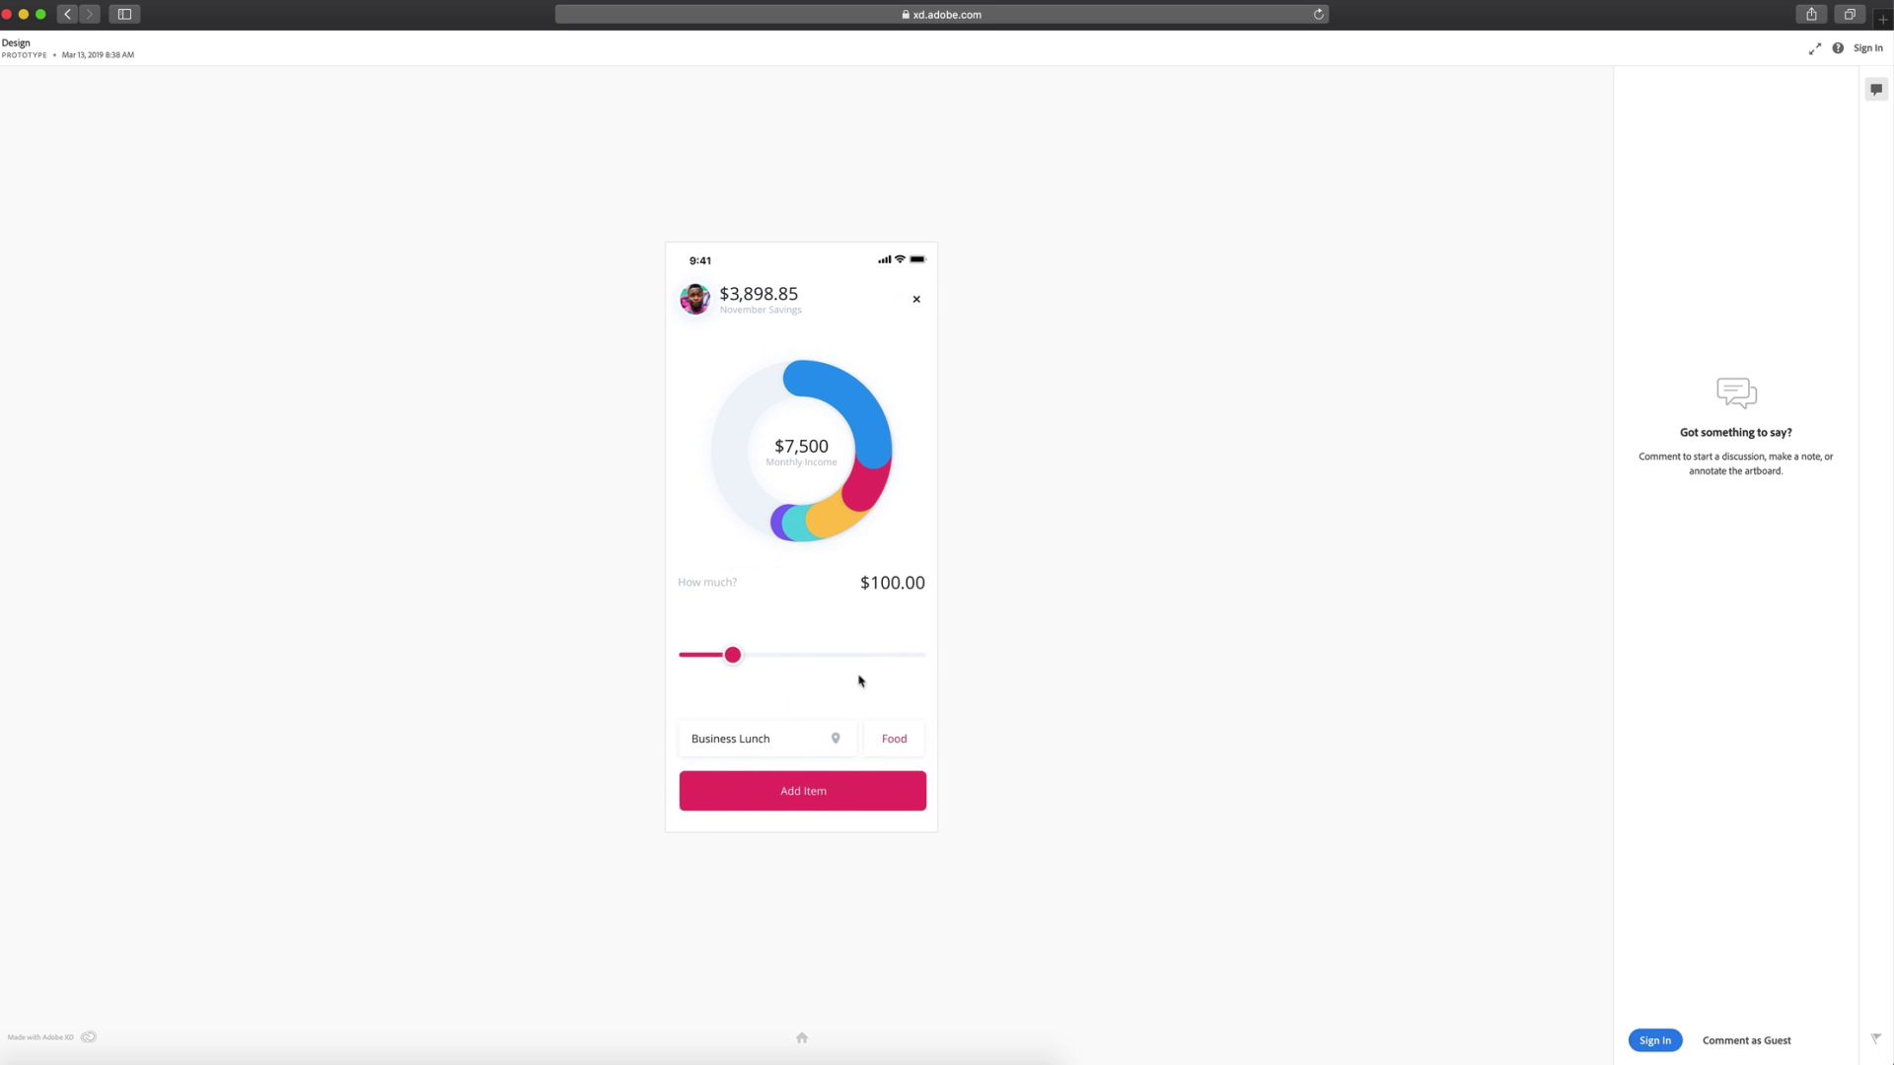
pyautogui.moveTo(736, 663); pyautogui.dragTo(819, 664)
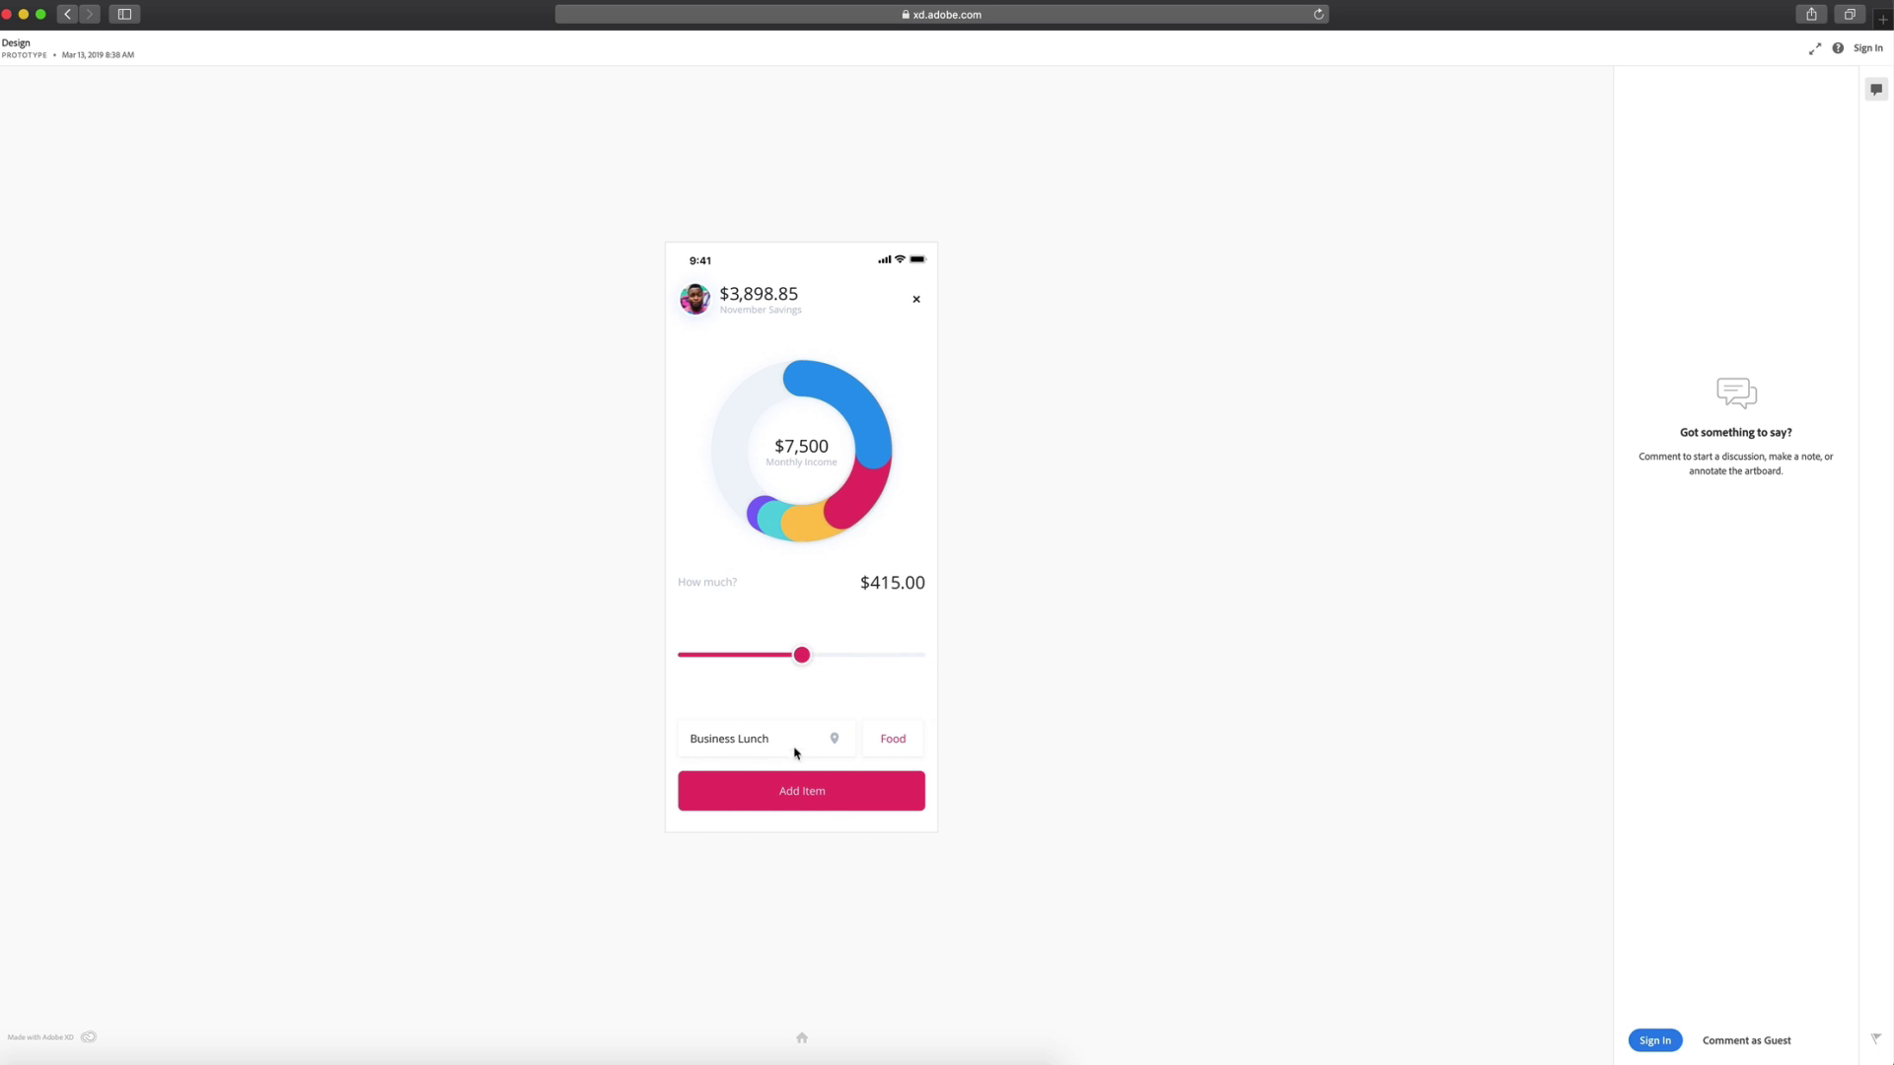
pyautogui.click(790, 790)
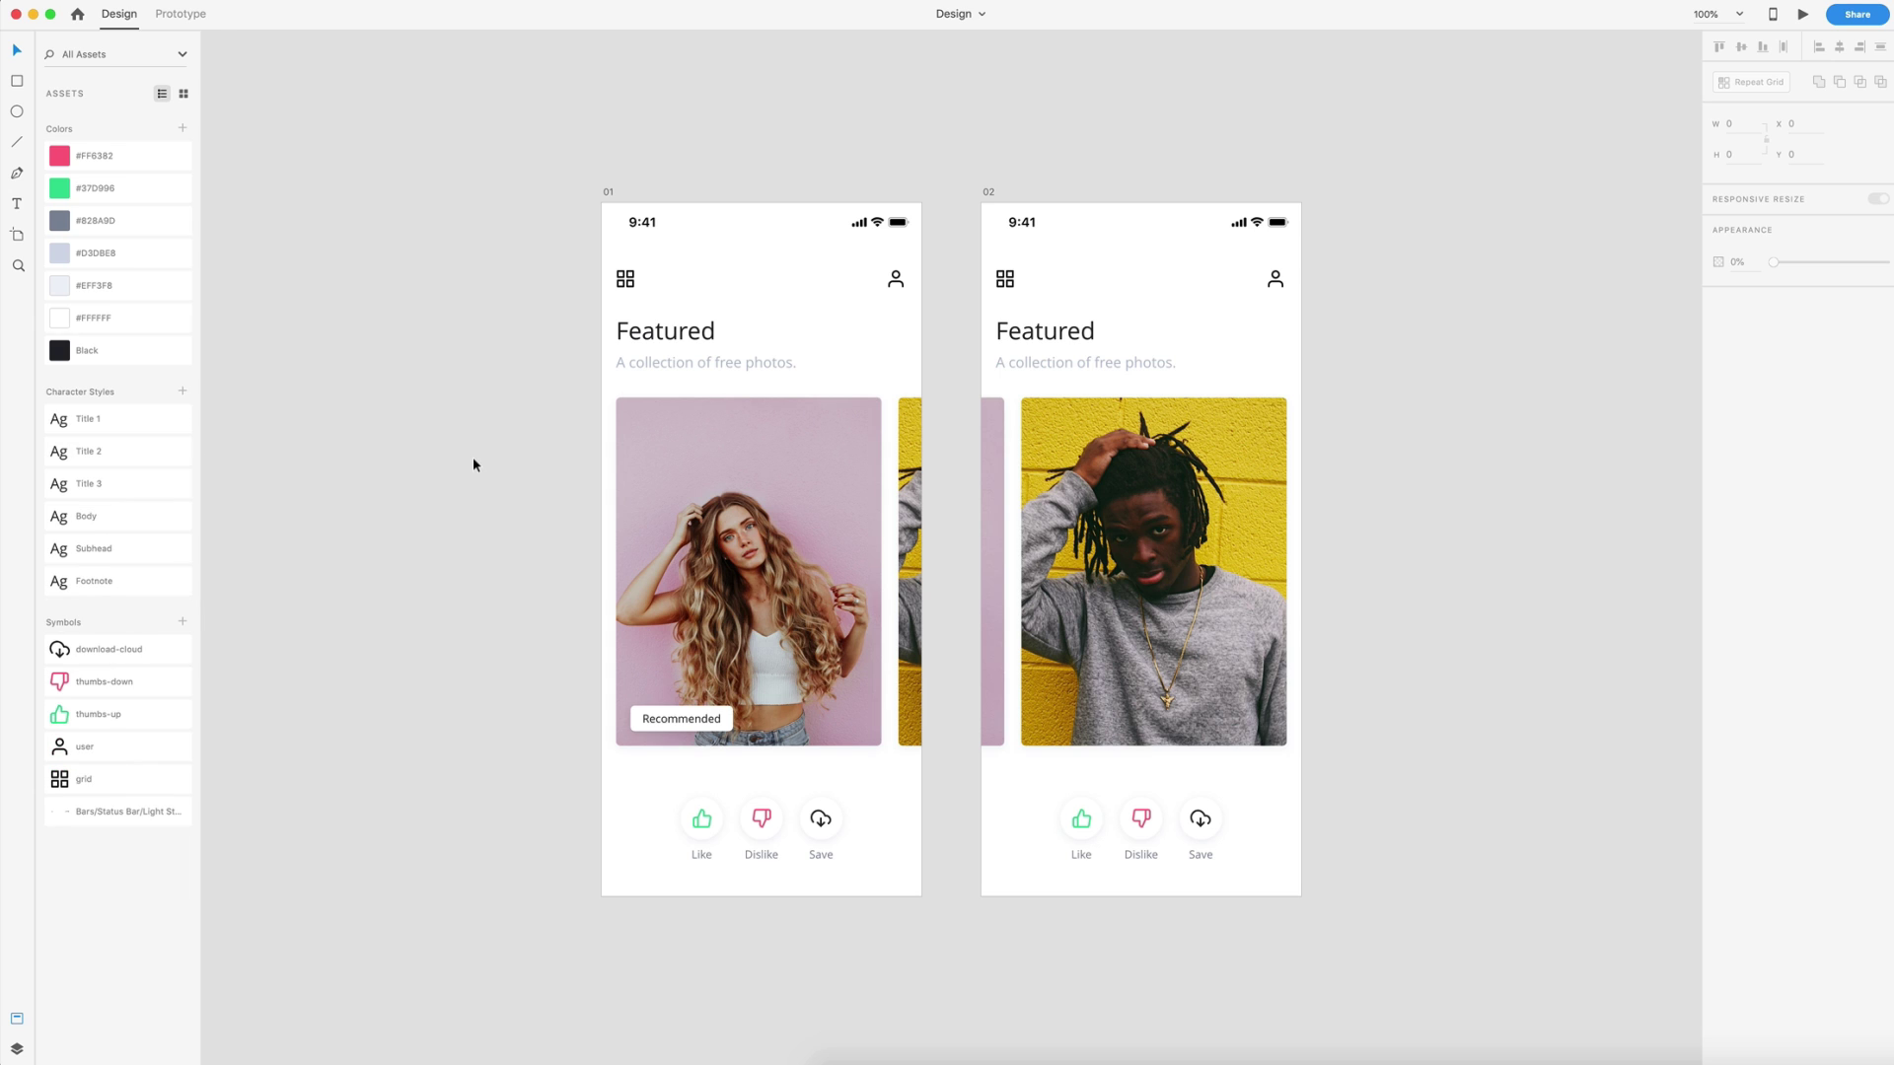
# Undo the font replacement so Missing Fonts lists Lato Regular again
pyautogui.press('super+z')
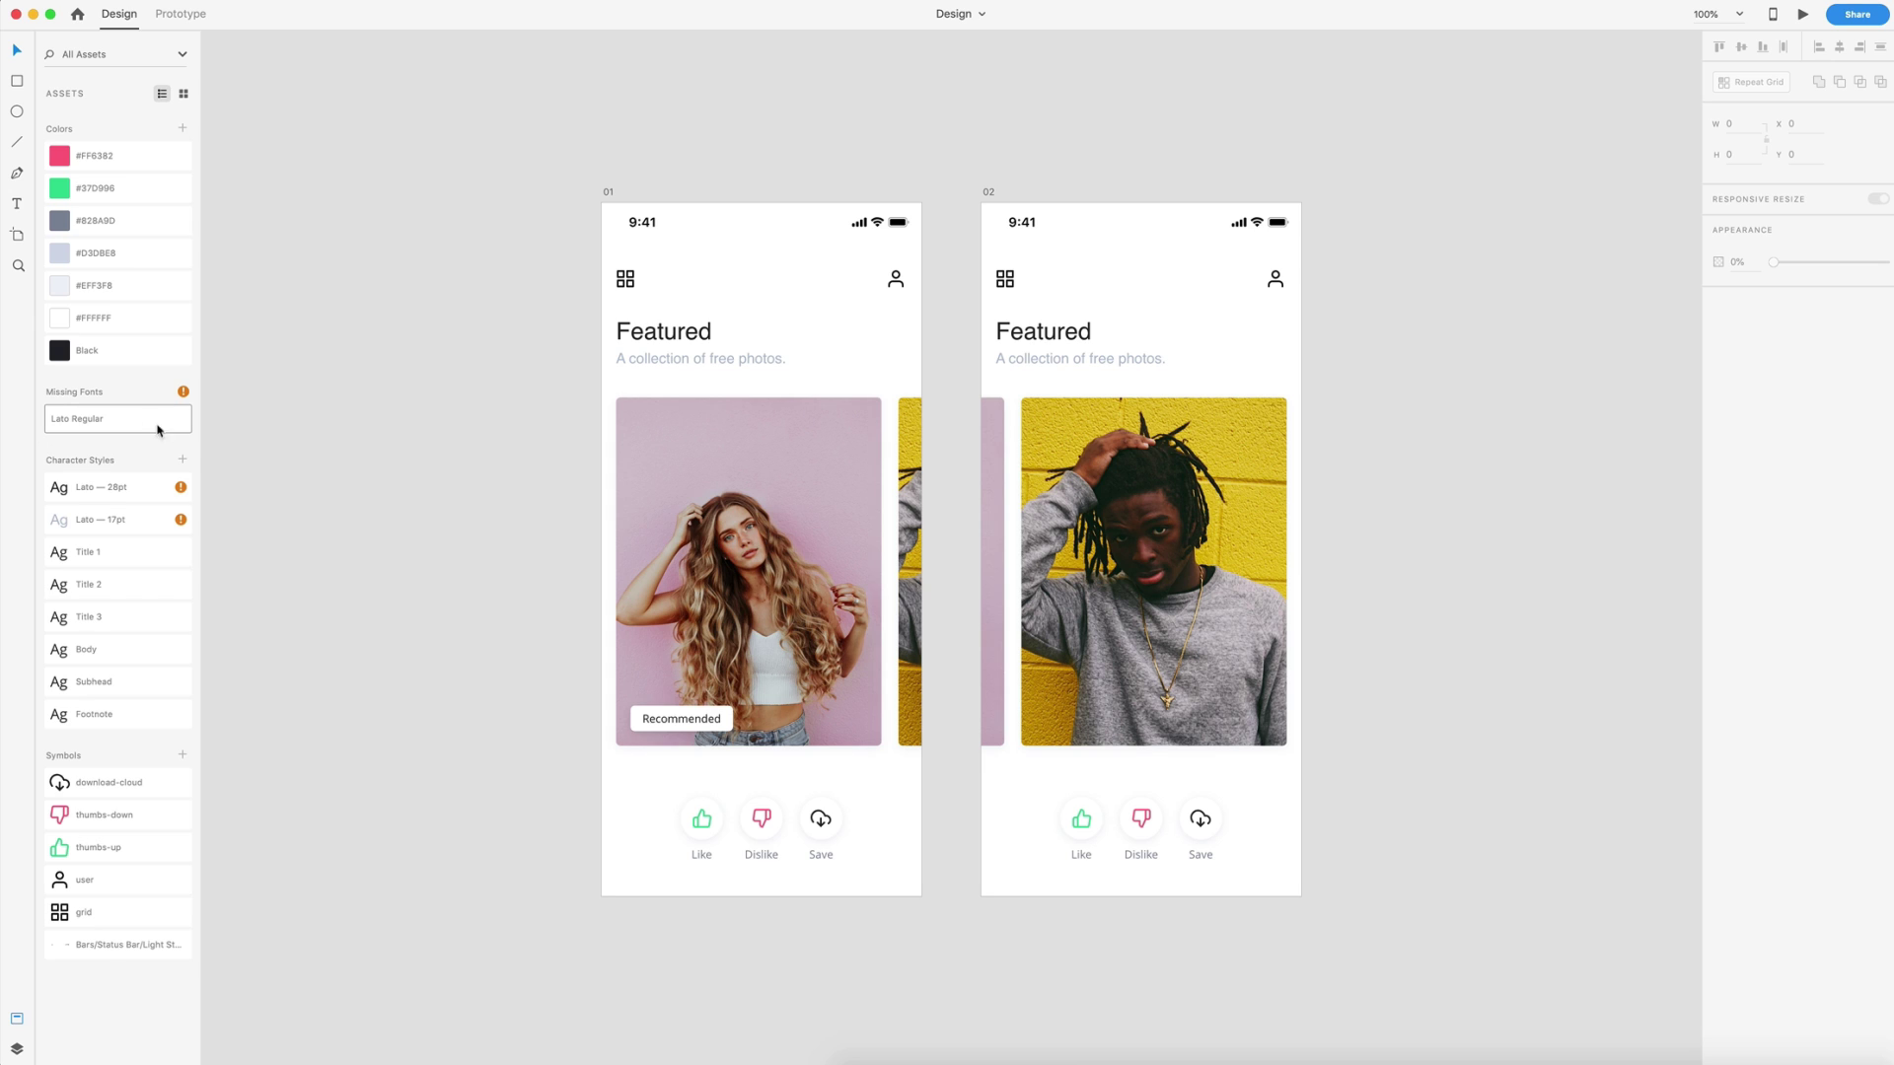
pyautogui.moveTo(152, 425)
# Use Replace Font on Lato Regular under Missing Fonts, choosing Arial
pyautogui.rightClick(140, 419)
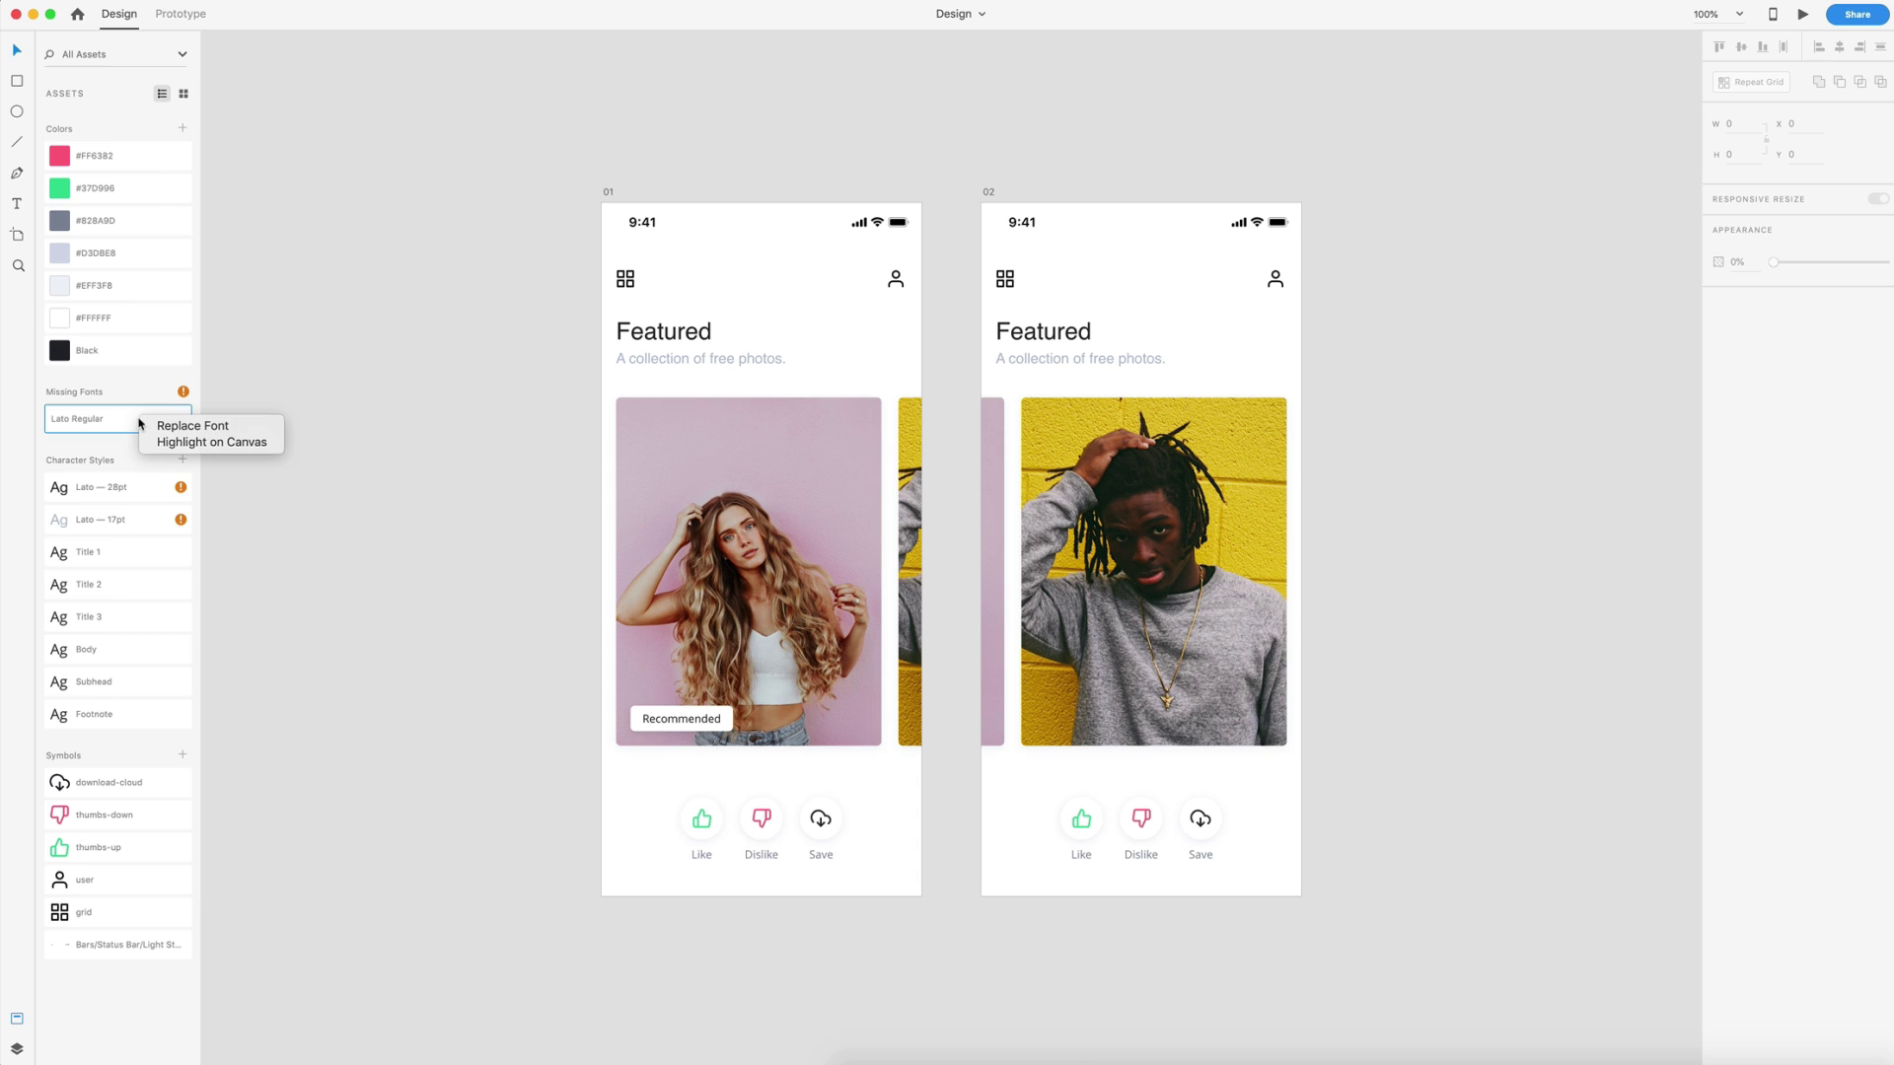
pyautogui.click(211, 426)
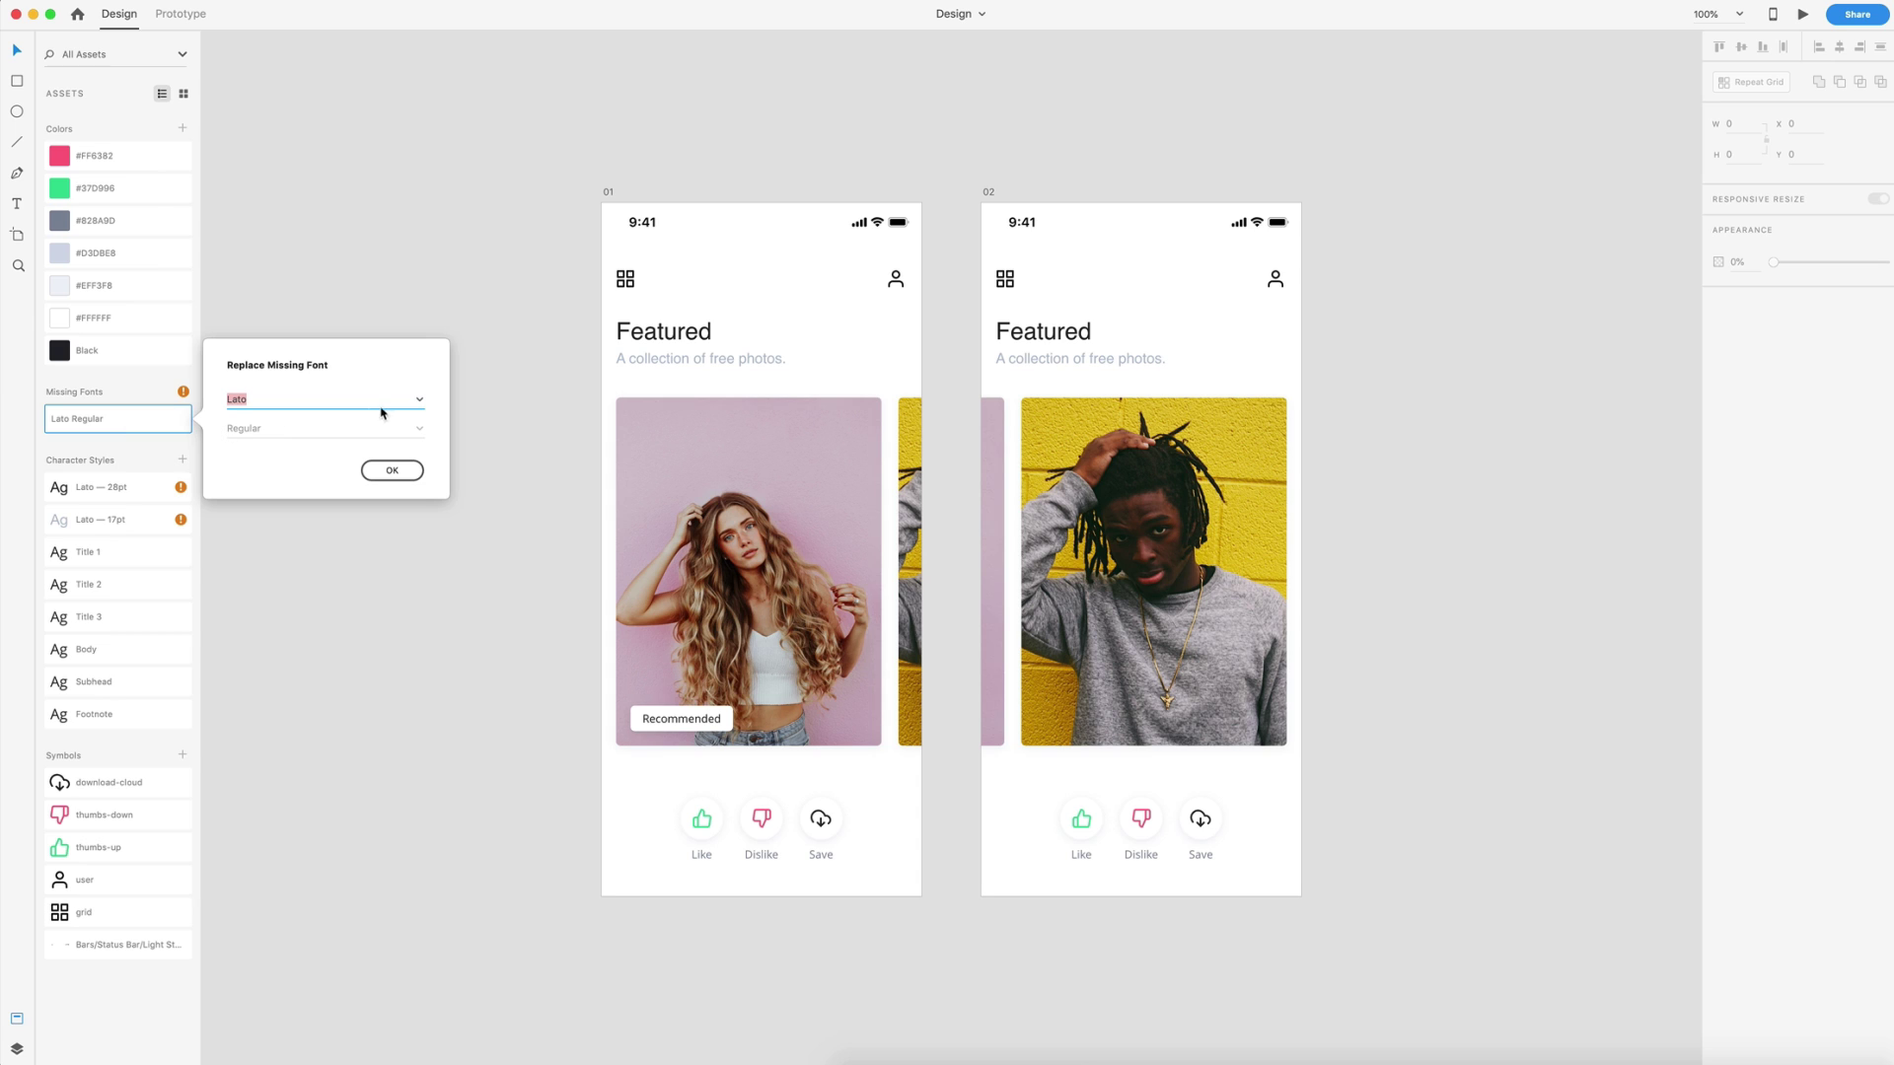
pyautogui.click(418, 404)
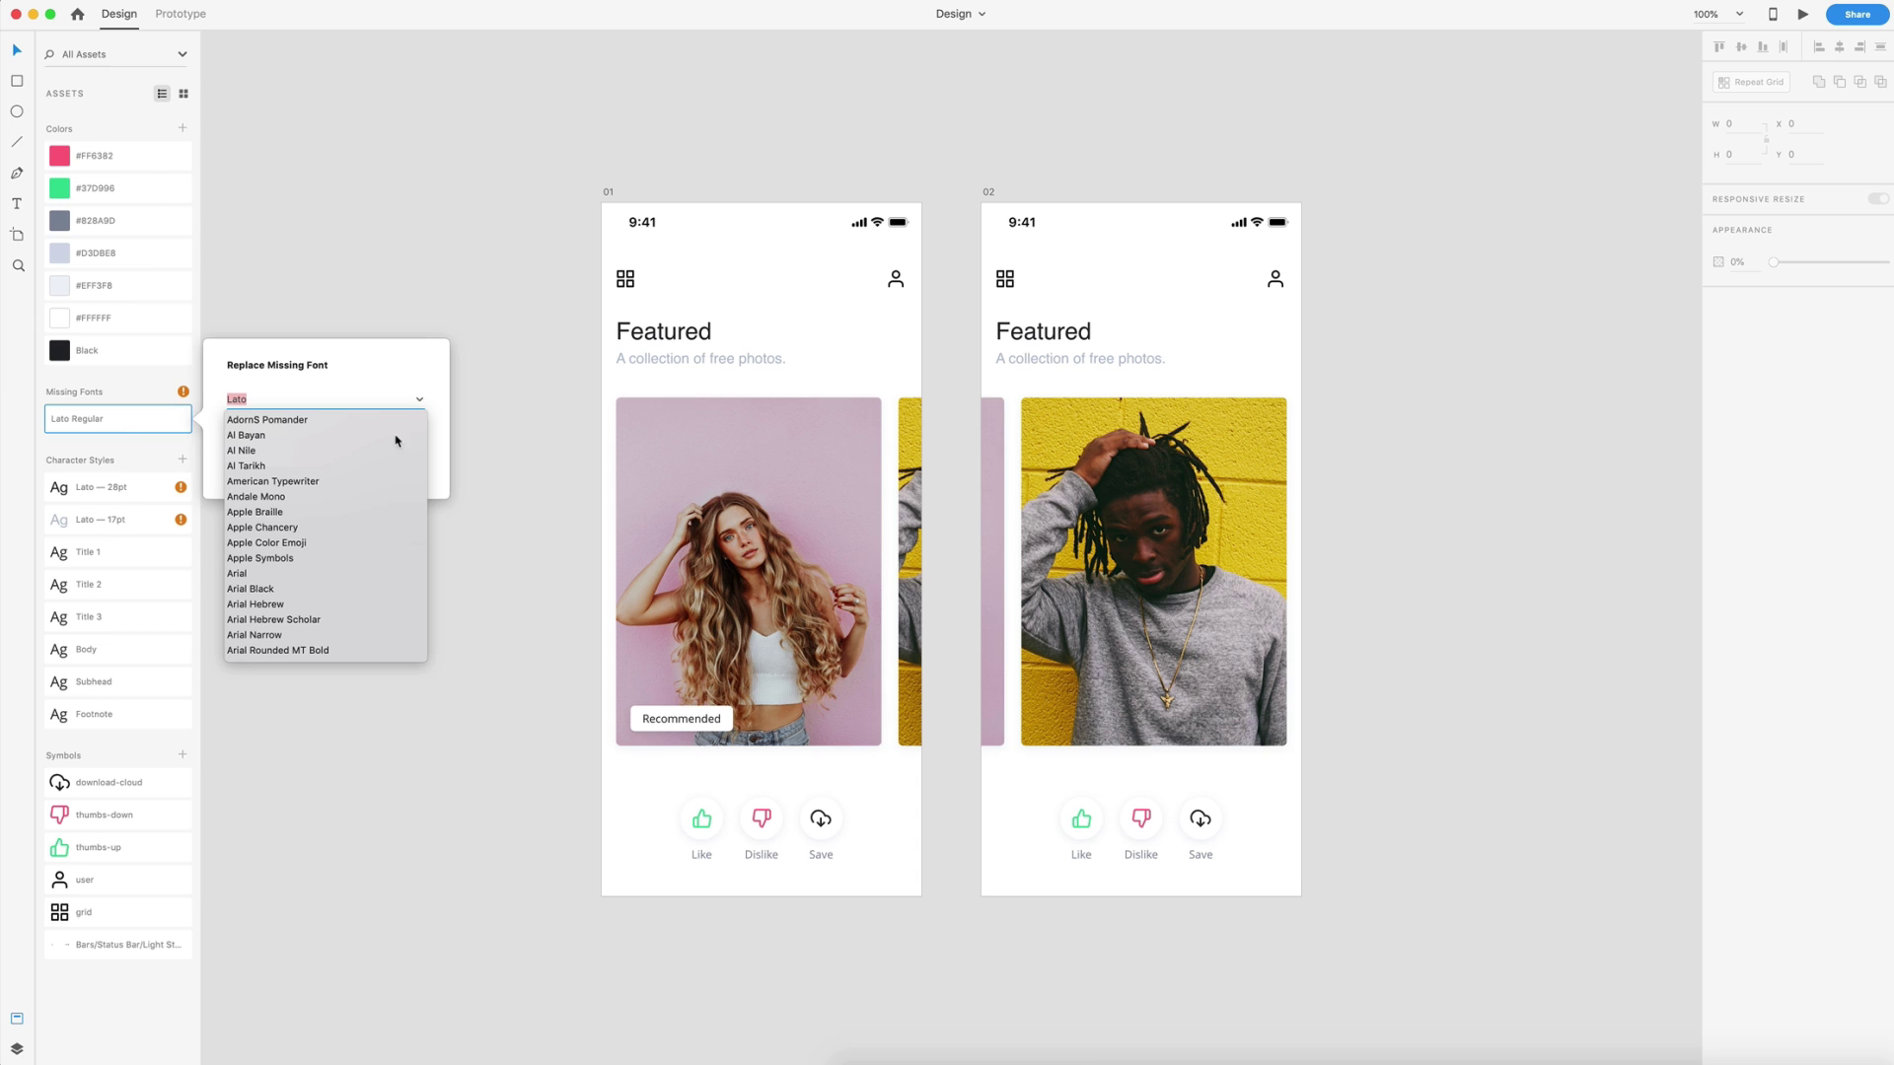
pyautogui.click(237, 574)
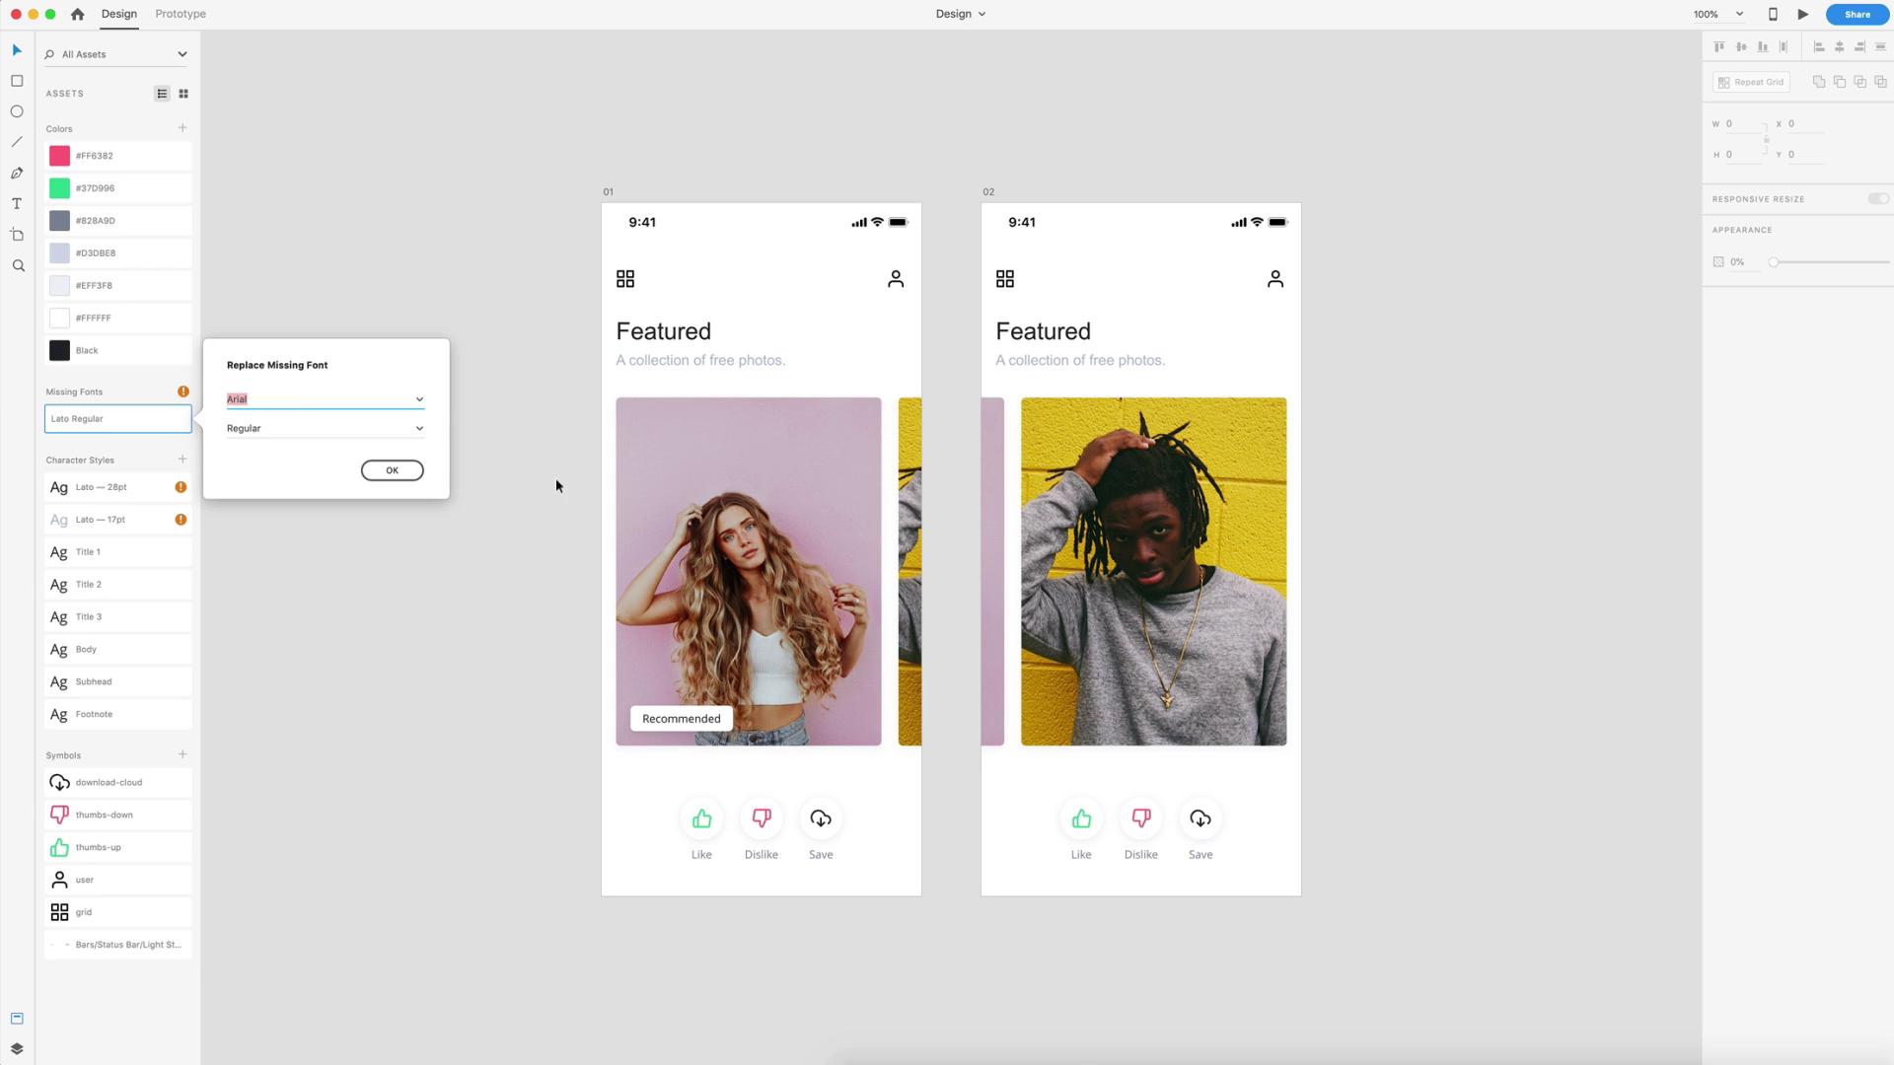
pyautogui.click(411, 473)
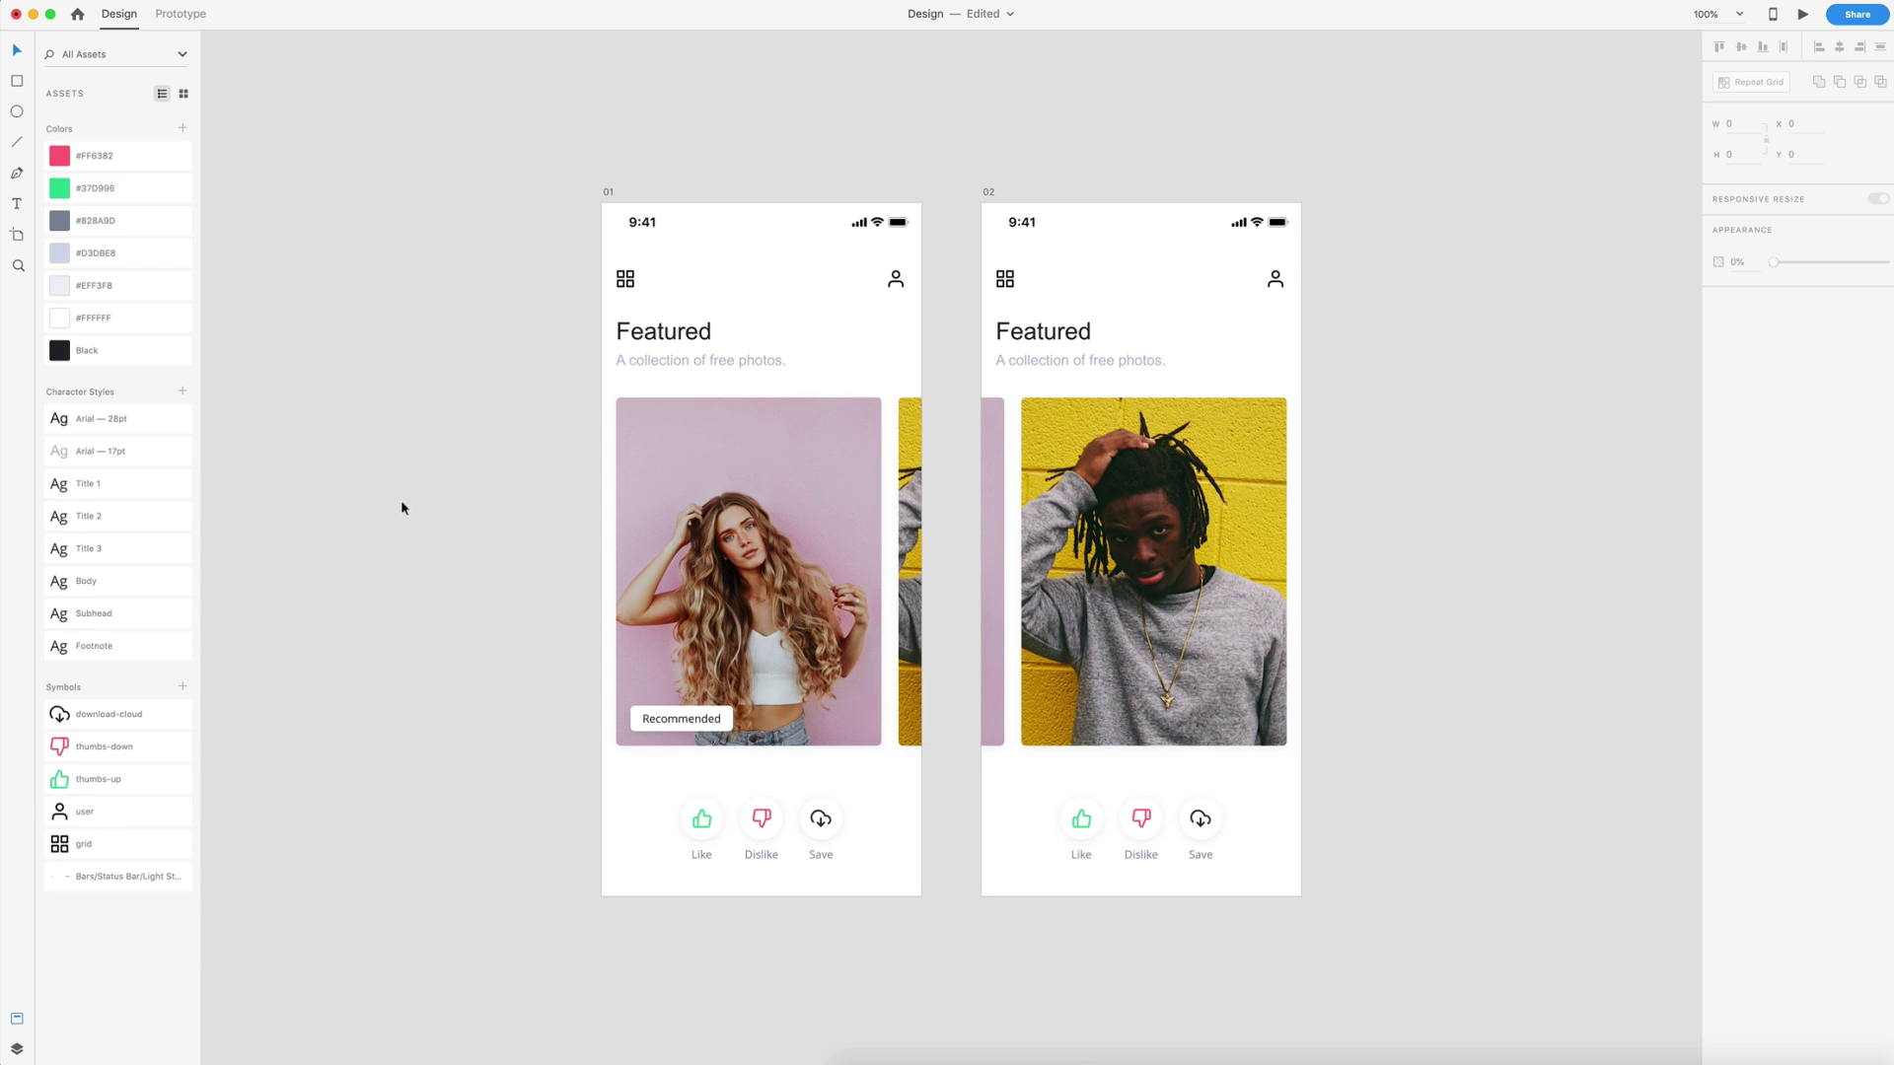